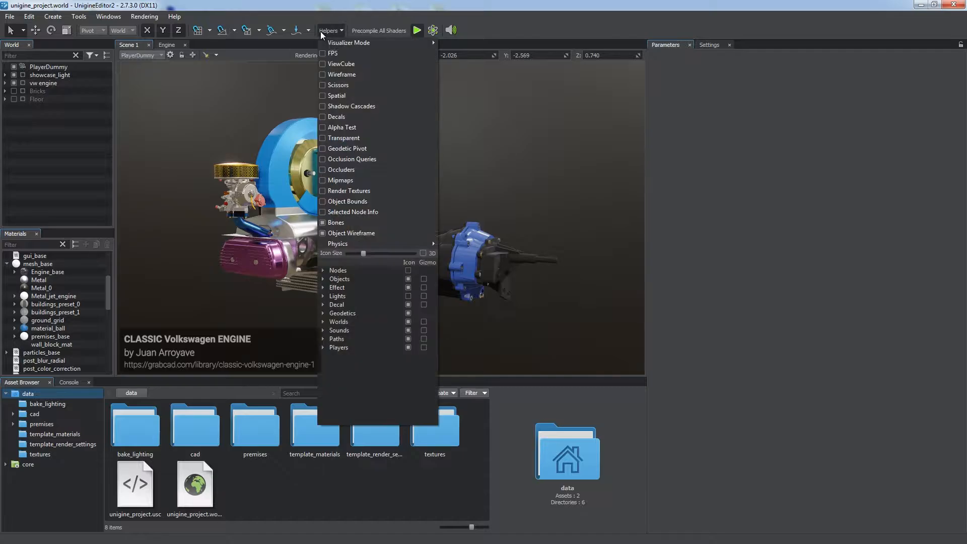
Show the engine as wireframe and move the blue cooling tin and the main casting up and away from it
left_click(343, 38)
left_click(366, 188)
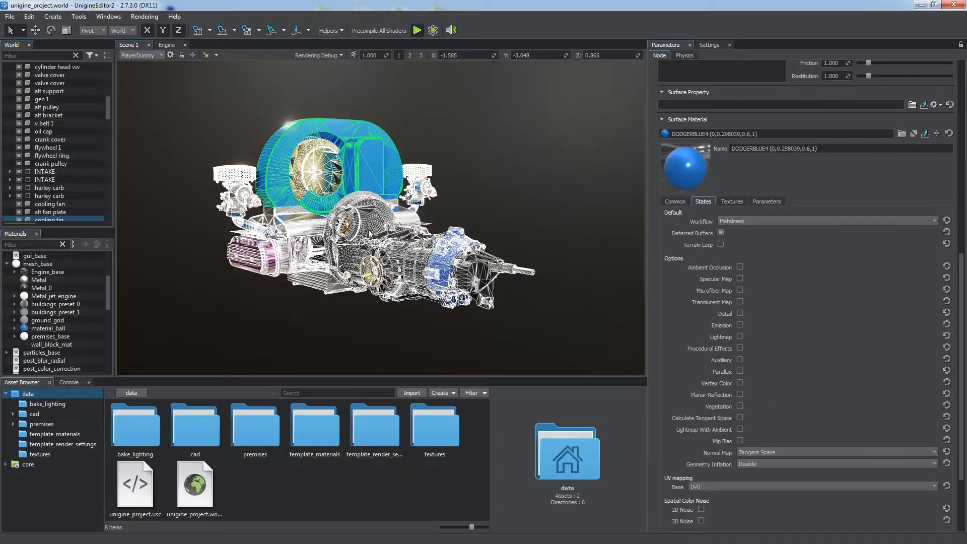
left_click(378, 237)
left_click_drag(440, 261, 592, 189)
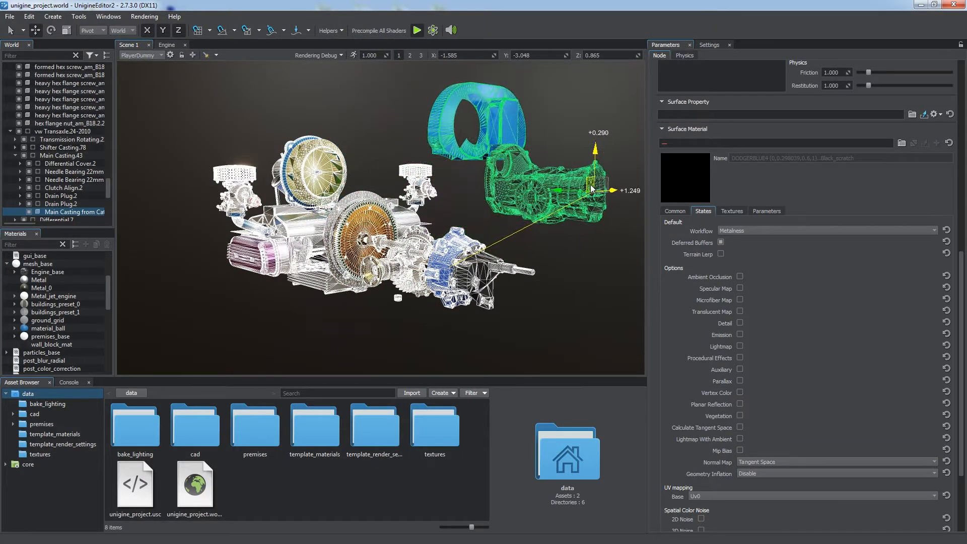
left_click_drag(581, 253, 612, 252, "alt")
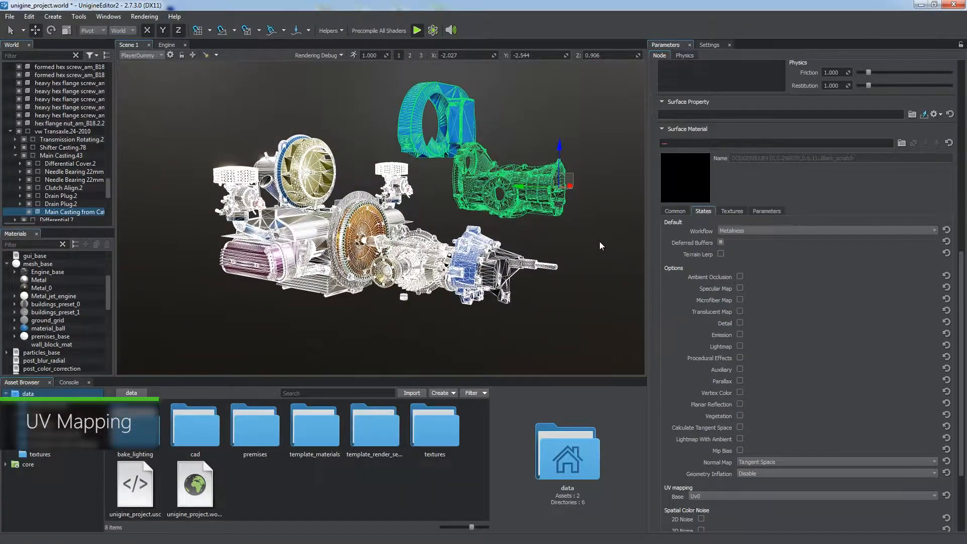
Undo the engine part moves and turn off the wireframe display
key("ctrl+z")
key("ctrl+z")
left_click(340, 31)
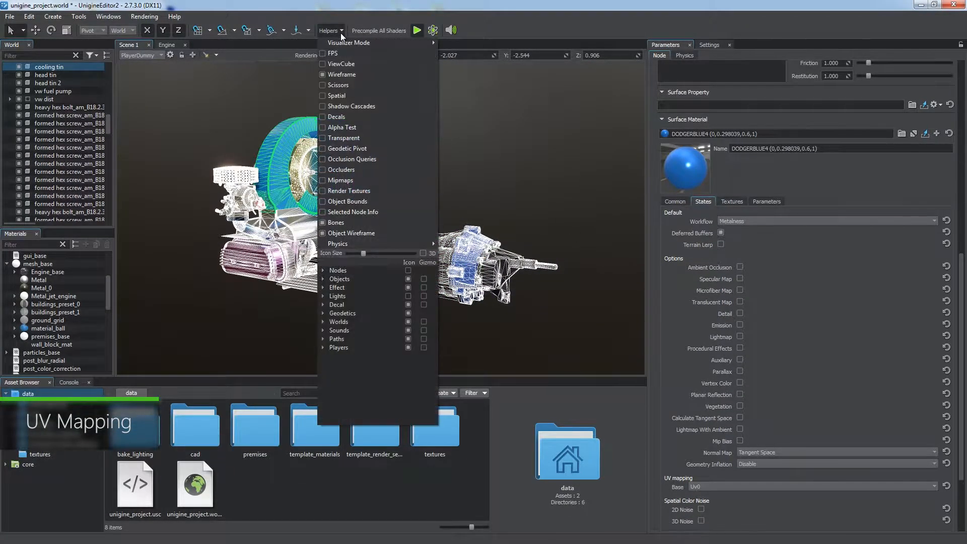
left_click(346, 73)
left_click(339, 30)
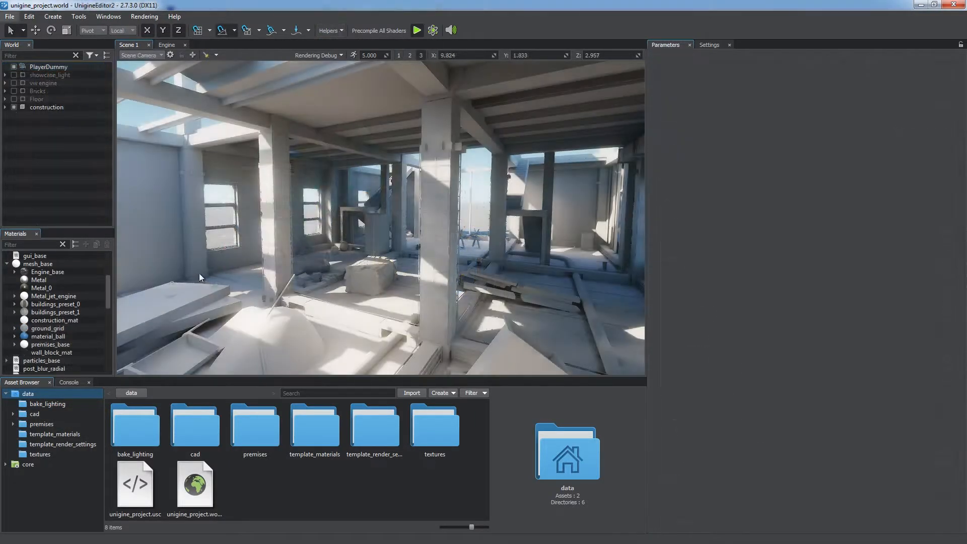
Assign billboards_00_d.dds as the albedo texture of construction_mat on the construction mesh
left_click(57, 108)
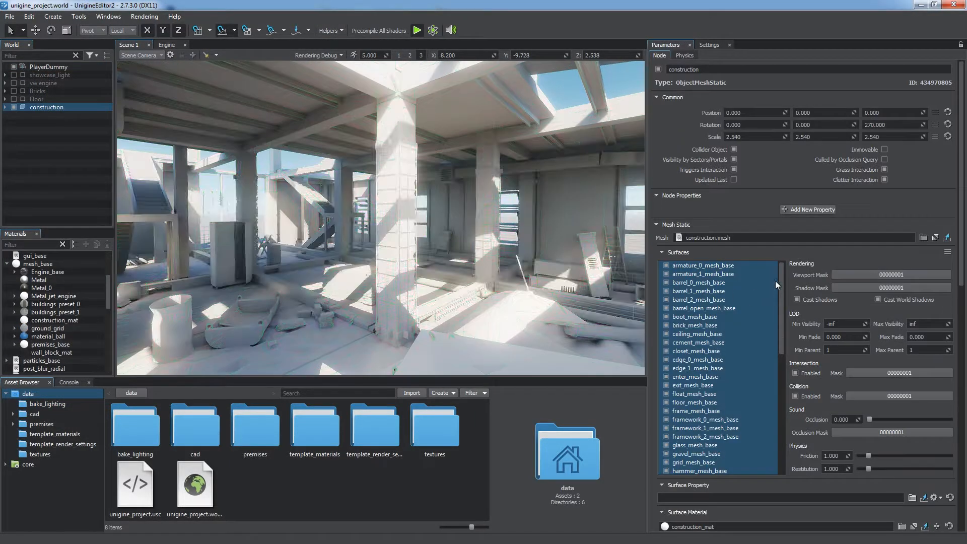
left_click_drag(775, 280, 772, 403)
scroll(957, 242, "down", 5)
left_click(734, 237)
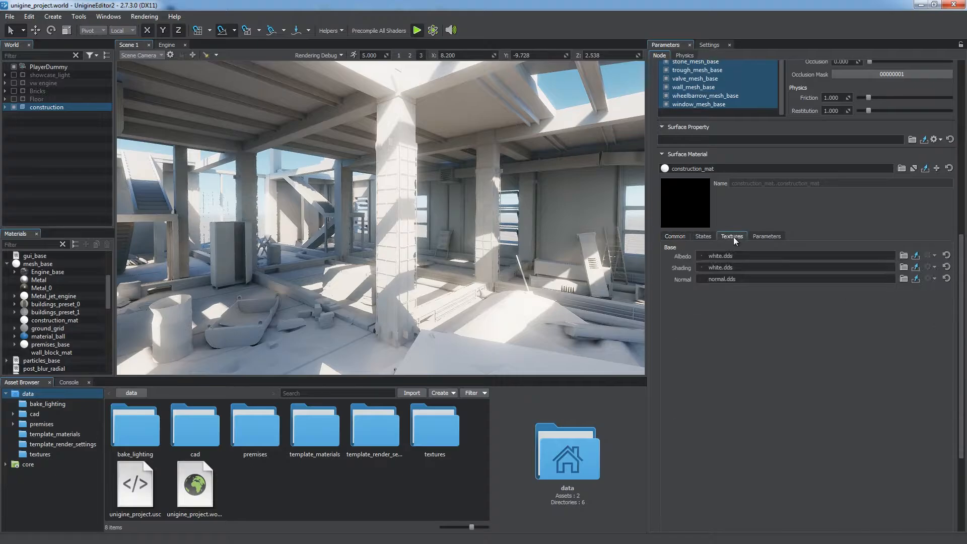
left_click(34, 455)
left_click_drag(194, 484, 715, 256)
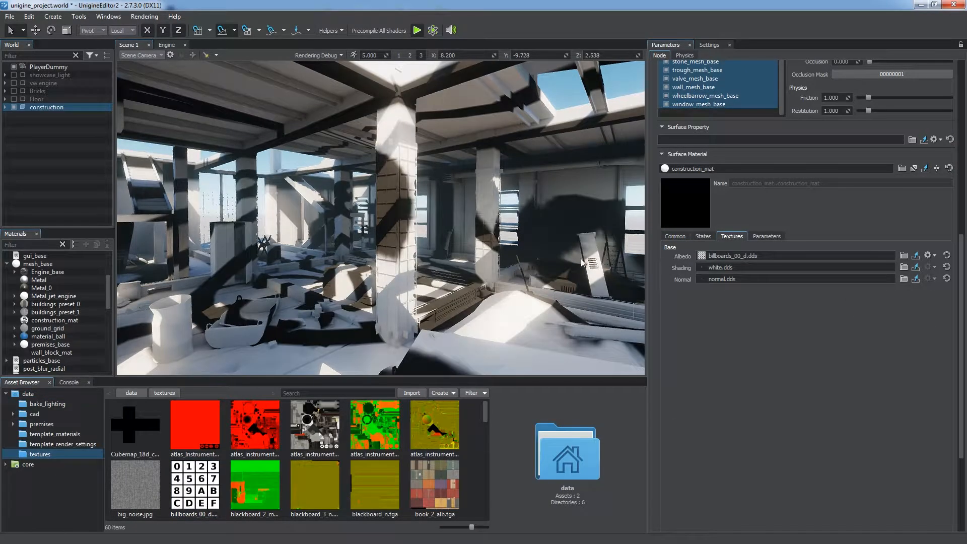
Set the Base UV mapping of construction_mat to Triplanar
key("w")
mouse_move(553, 268)
right_mouse_down()
mouse_move(375, 271)
mouse_move(556, 266)
right_mouse_up()
key("s")
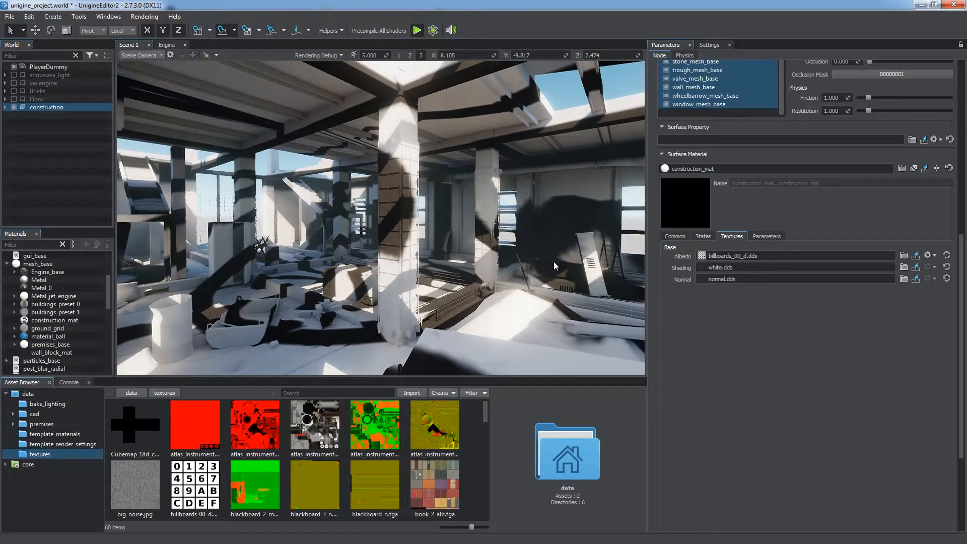
left_click(708, 237)
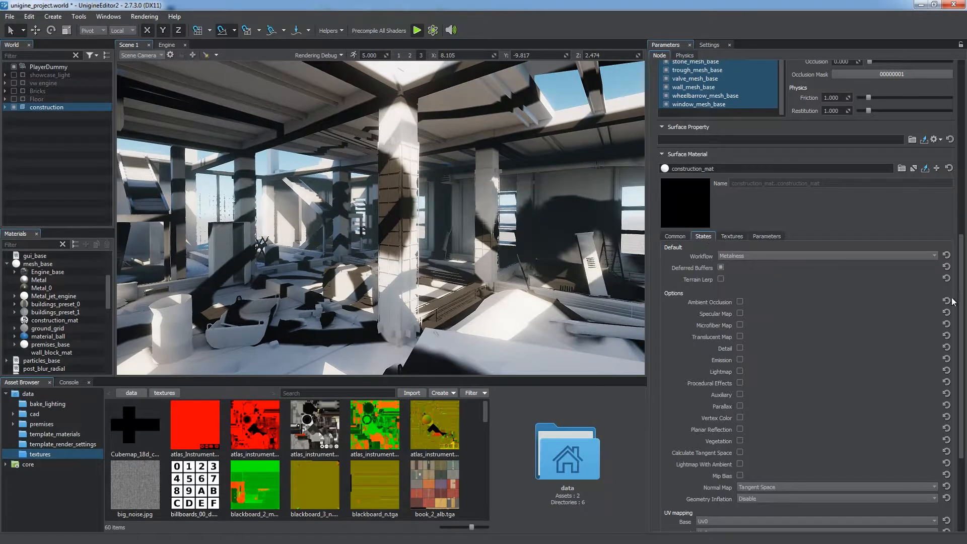
scroll(954, 301, "down", 3)
left_click(829, 386)
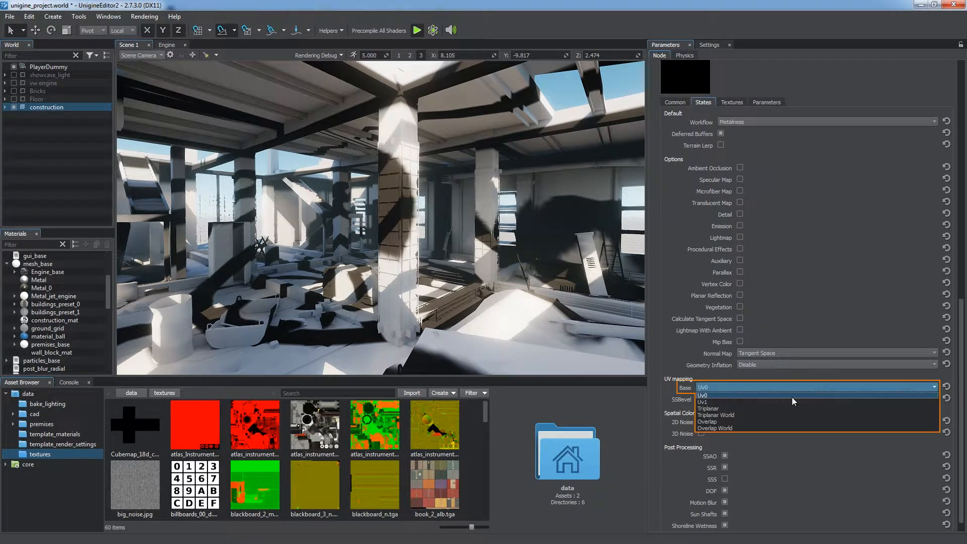
left_click(727, 409)
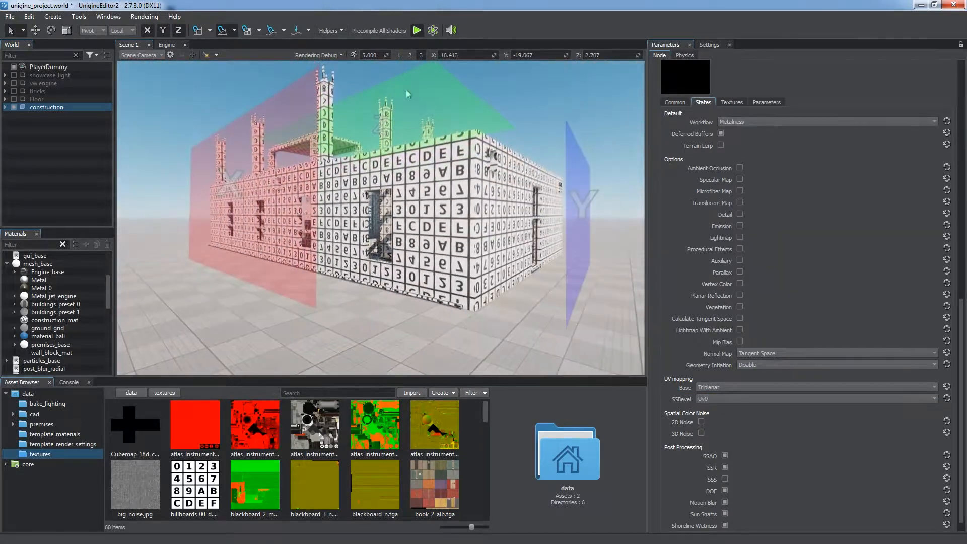
Inspect the triplanar mapping around and inside the building, and create a child material inherited from construction_mat
left_click_drag(410, 93, 449, 207, "alt")
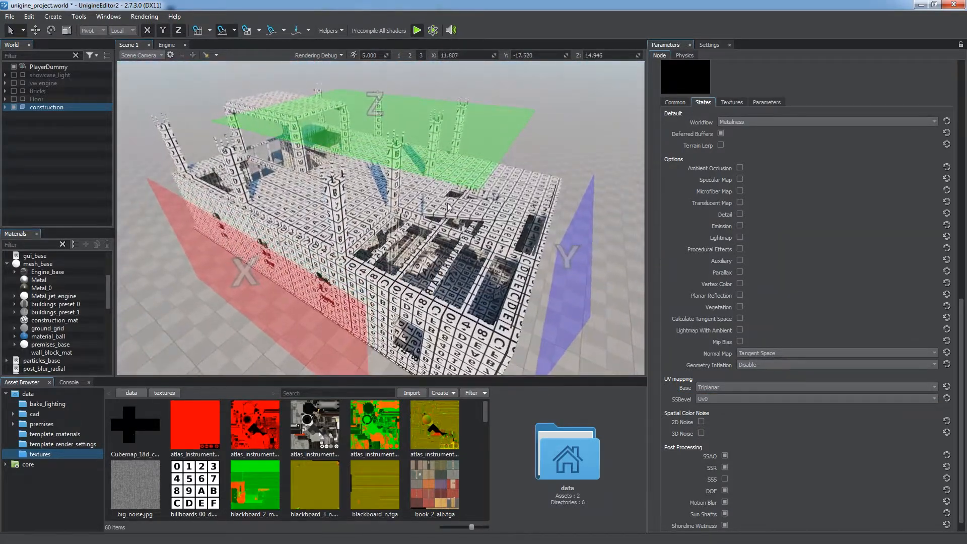
left_click_drag(469, 243, 384, 151, "alt")
right_click_drag(384, 151, 471, 391, "alt")
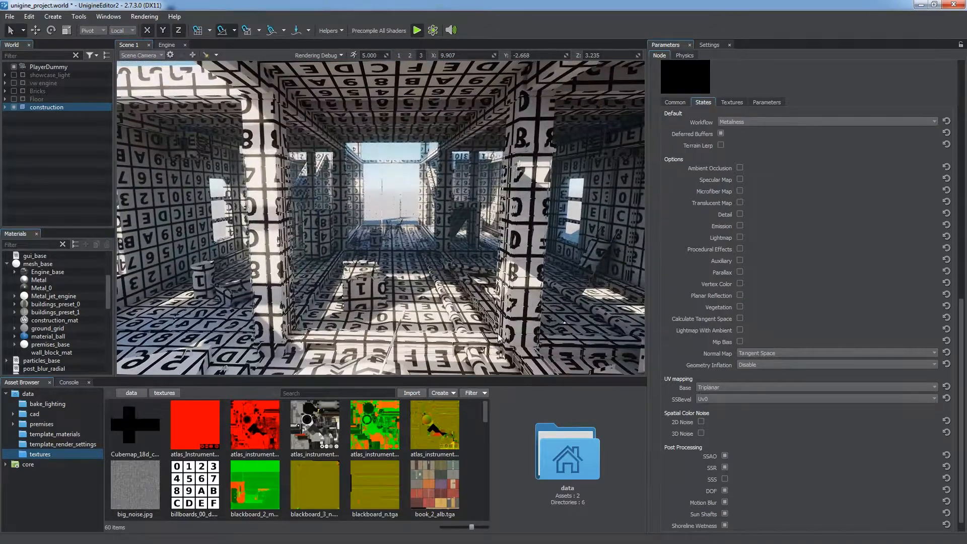
left_click_drag(471, 362, 576, 318, "alt")
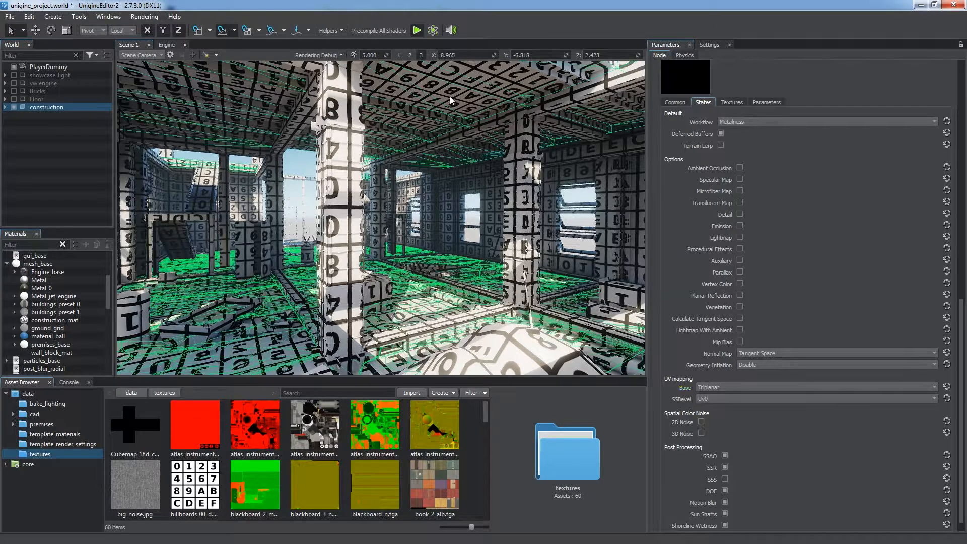
left_click(733, 102)
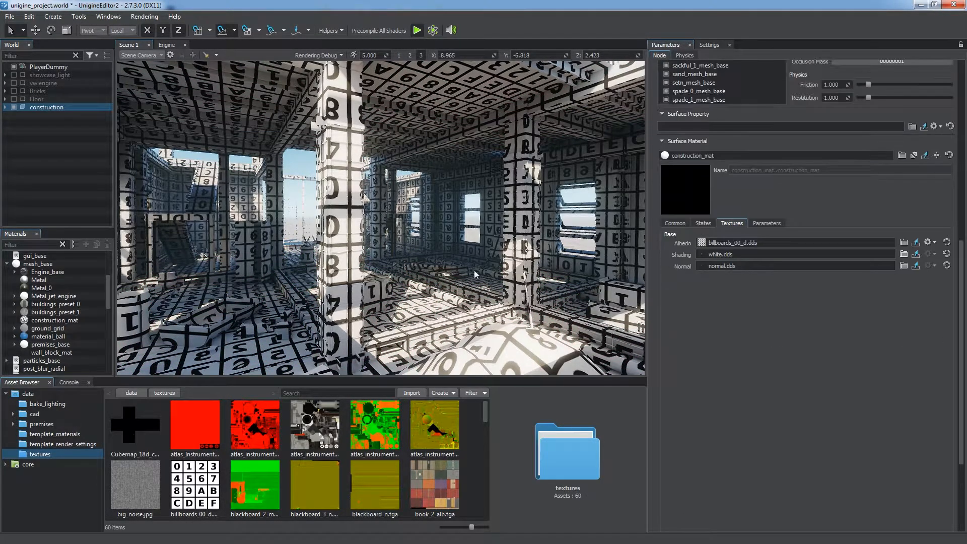
left_click(53, 396)
left_click(939, 157)
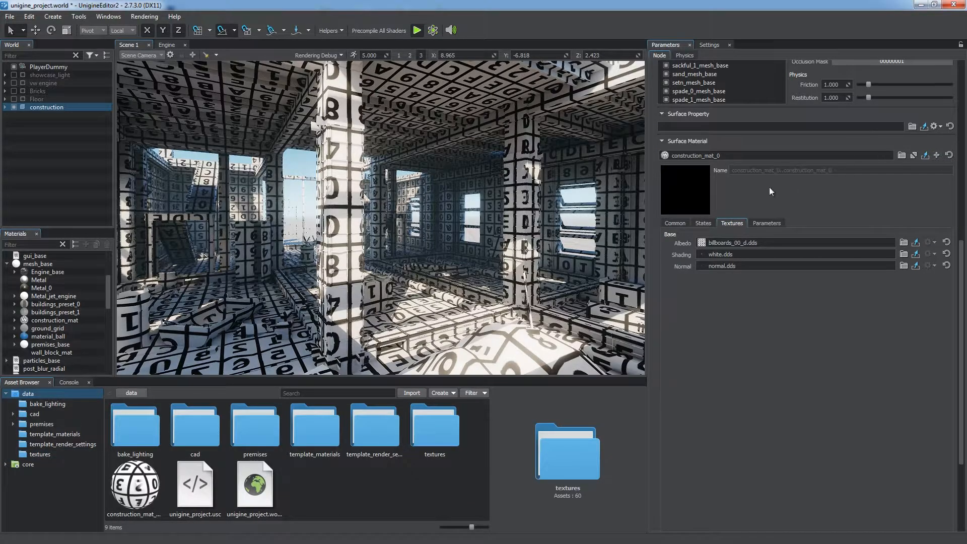
Set the child material's Base UV mapping to Overlap and apply the material to the building's columns
left_click(703, 223)
scroll(658, 283, "down", 5)
left_click(724, 372)
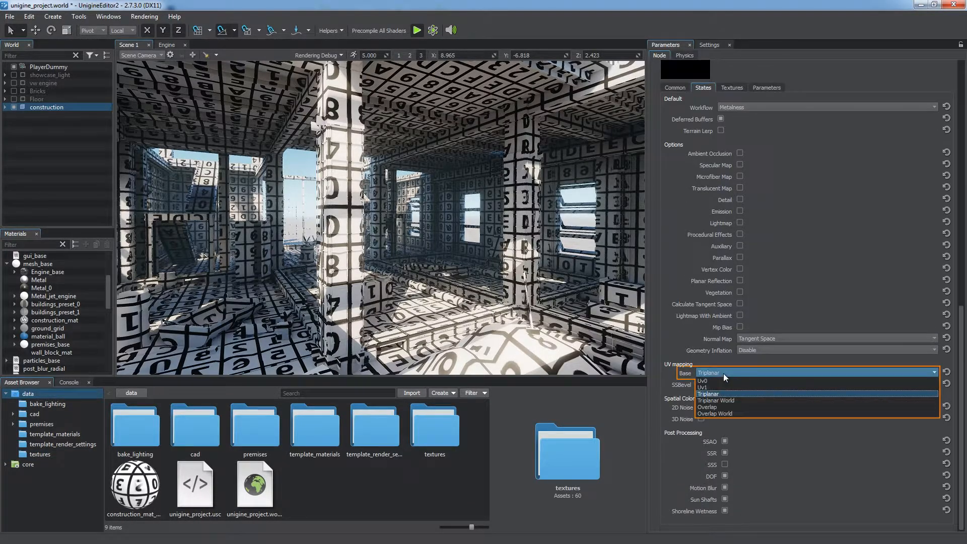
left_click(722, 407)
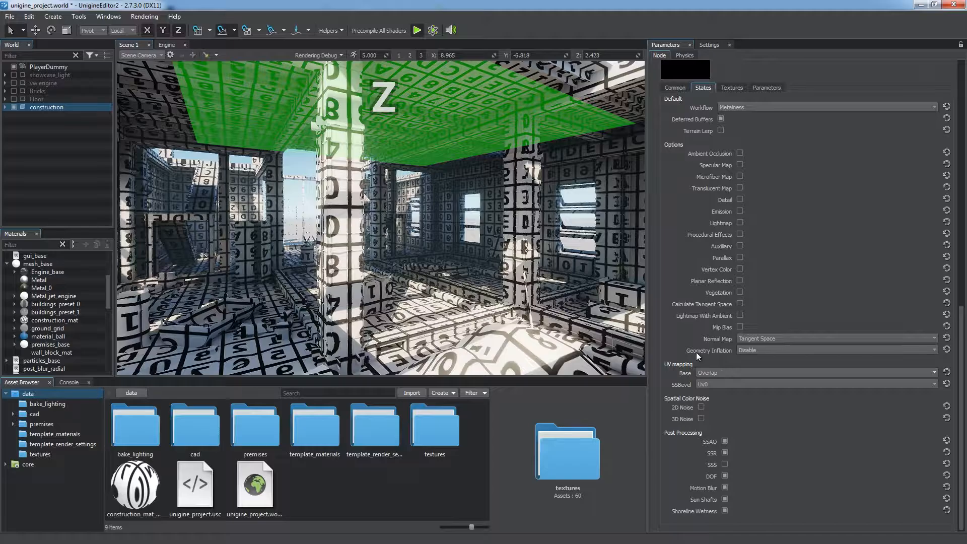
mouse_move(696, 352)
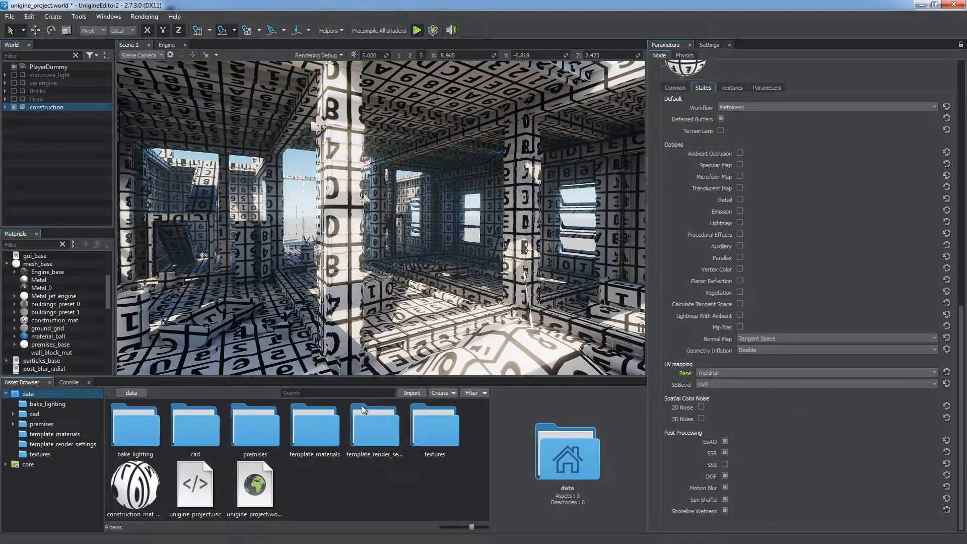
left_click_drag(146, 481, 341, 288)
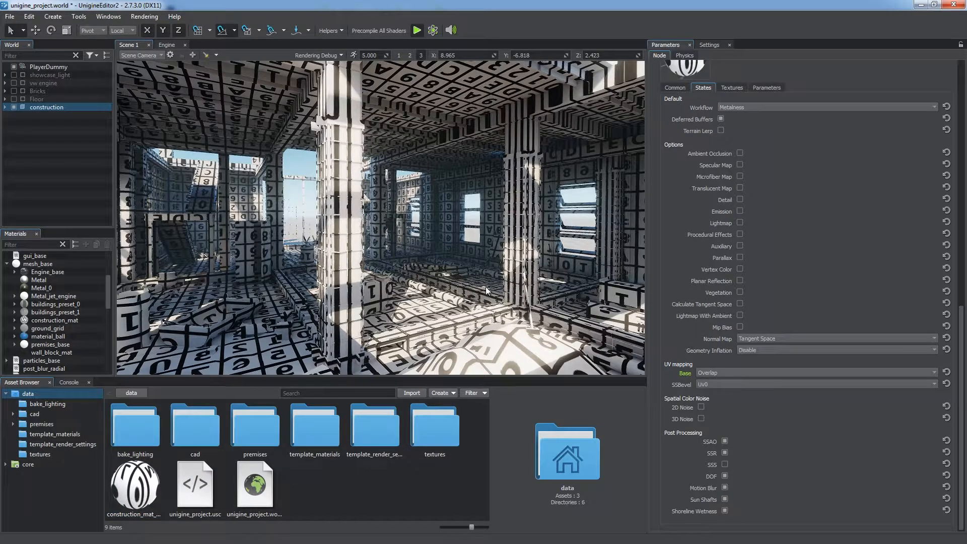
Assign bricks_alb.tif as the construction material's albedo texture and give it a shading texture from the textures folder
left_click(738, 88)
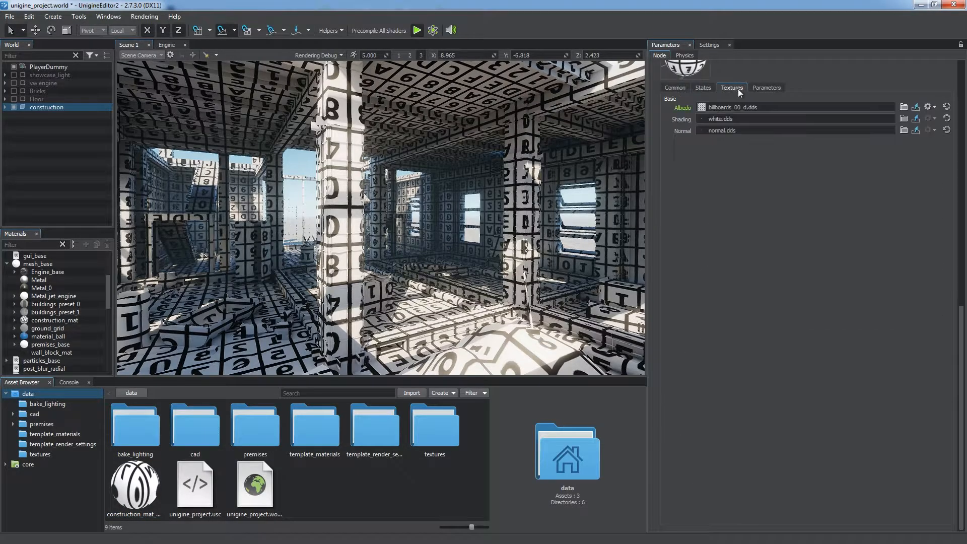
left_click(46, 457)
scroll(377, 461, "down", 2)
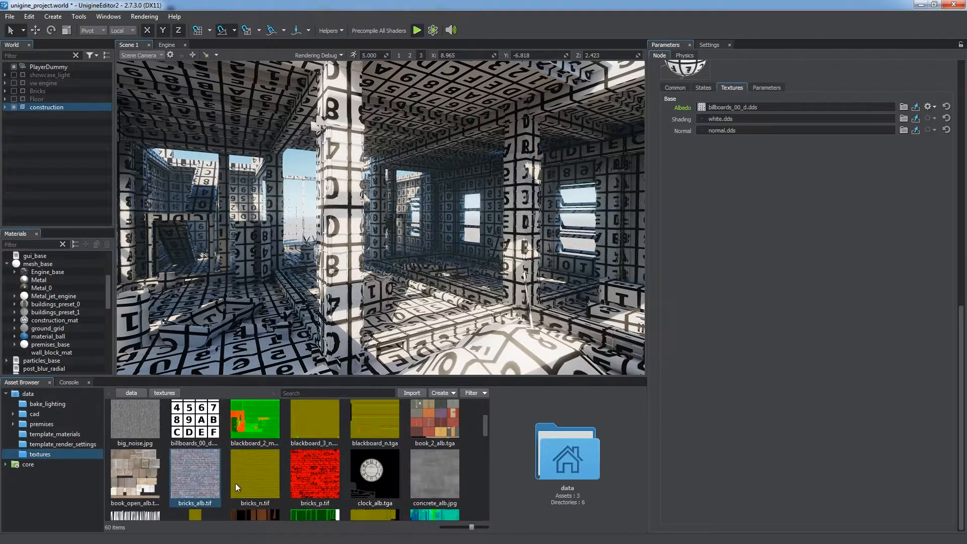
left_click_drag(198, 474, 728, 108)
scroll(215, 470, "down", 4)
left_click_drag(317, 444, 795, 119)
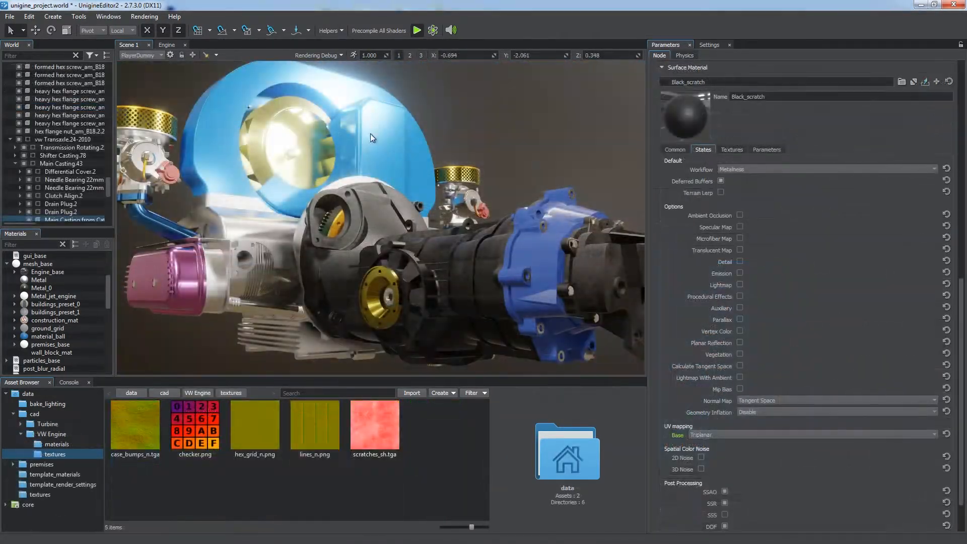
Assign scratches_sh.tga as the shading texture and hex_grid_n.png as the normal texture of the cooling tin's blue material
left_click(731, 150)
left_click_drag(375, 424, 683, 304)
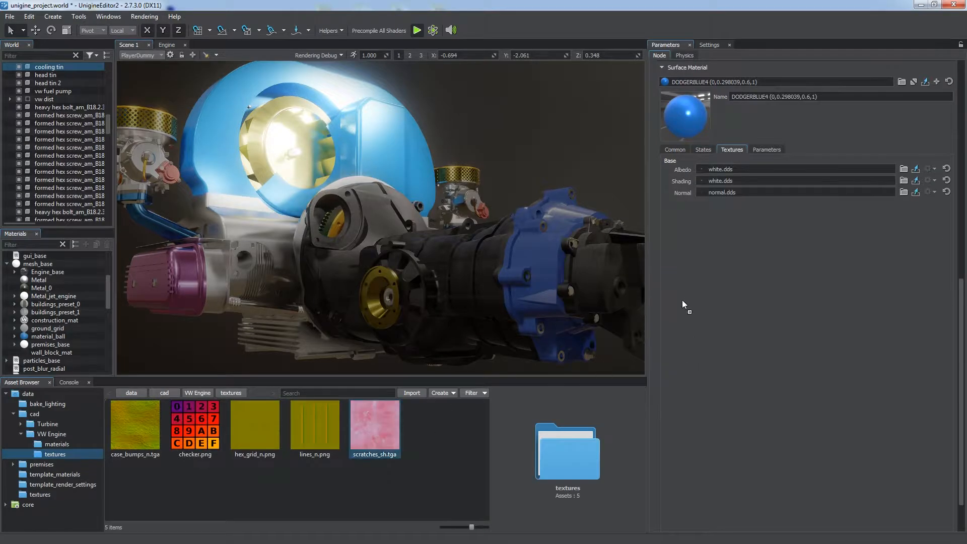
left_click_drag(728, 184, 728, 183)
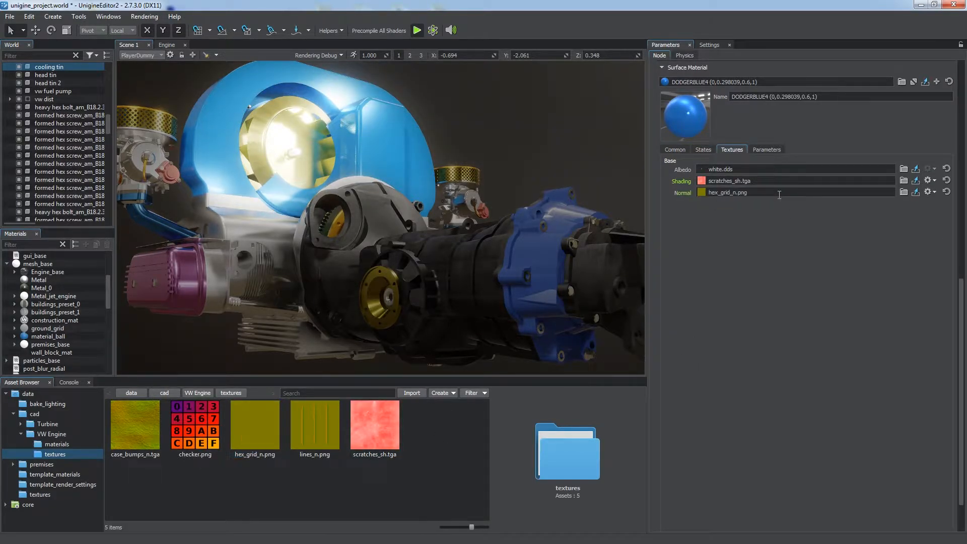
Set the blue material's Base UV mapping to Triplanar and its UV Transform to vec4(6.0f, 6.0f, 0.0f, 0.0f)
left_click(703, 150)
left_click(721, 437)
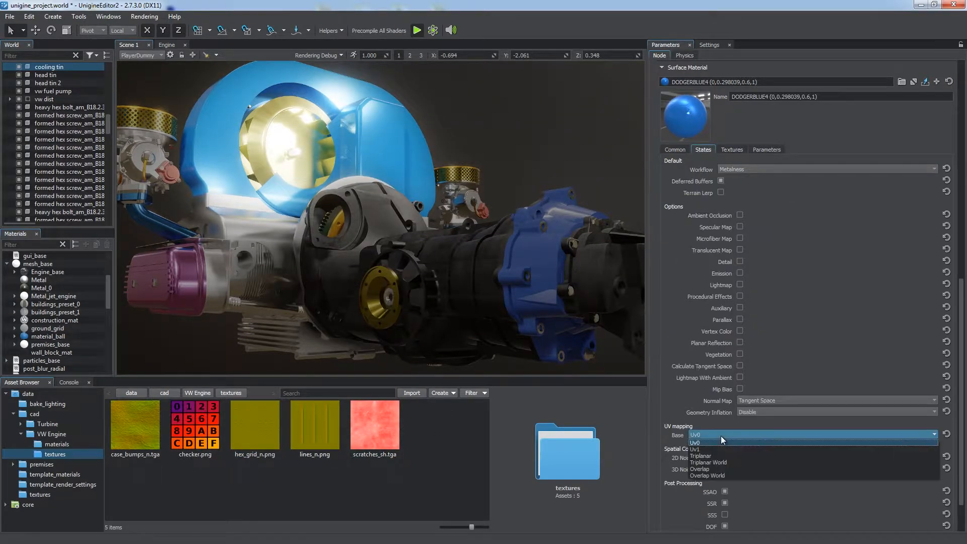
left_click(710, 455)
left_click(766, 149)
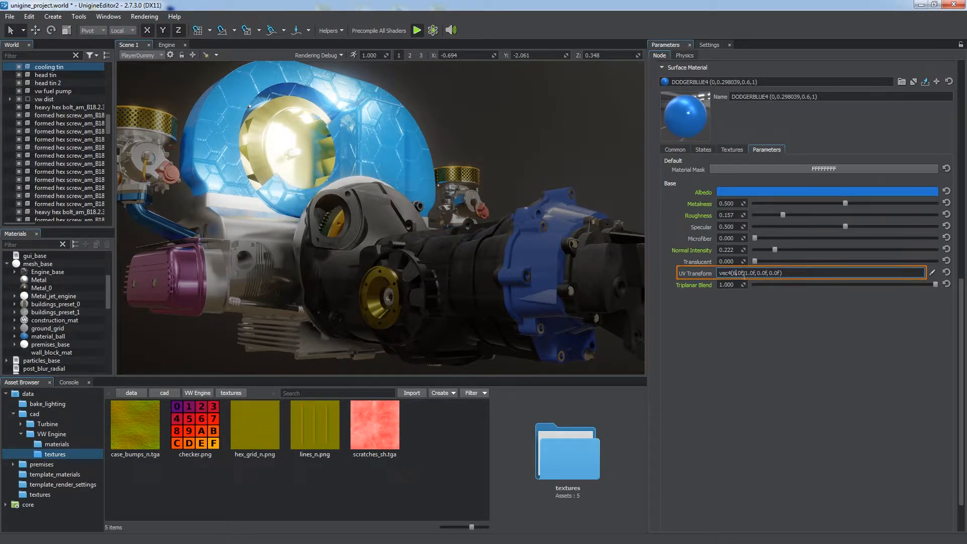
key("BackSpace")
type("6")
key("Return")
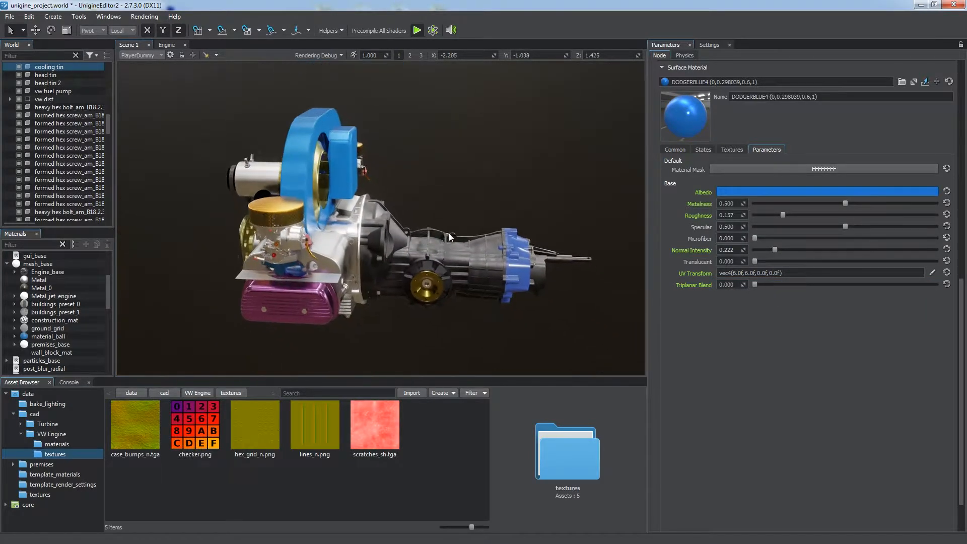
Open the state settings of the Engine_base parent material
left_click(70, 272)
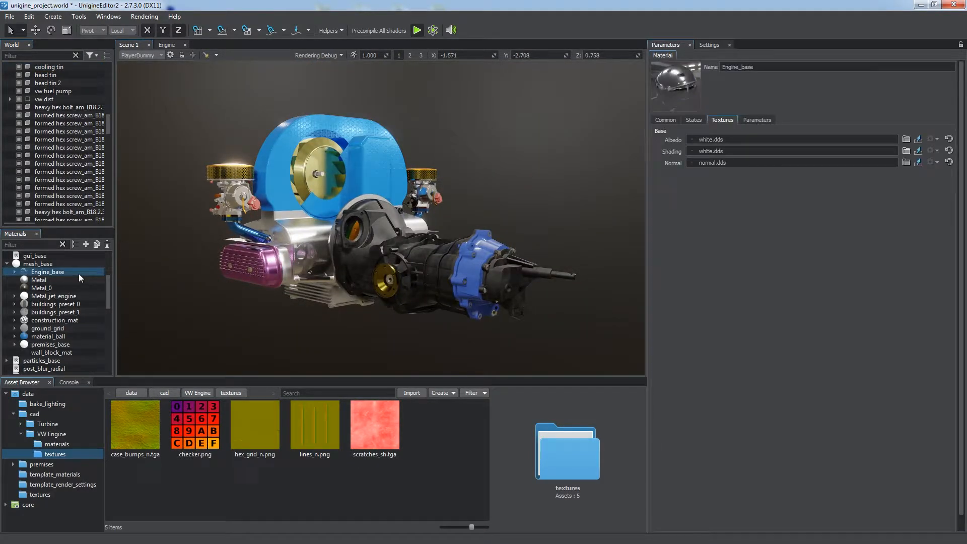
left_click(695, 119)
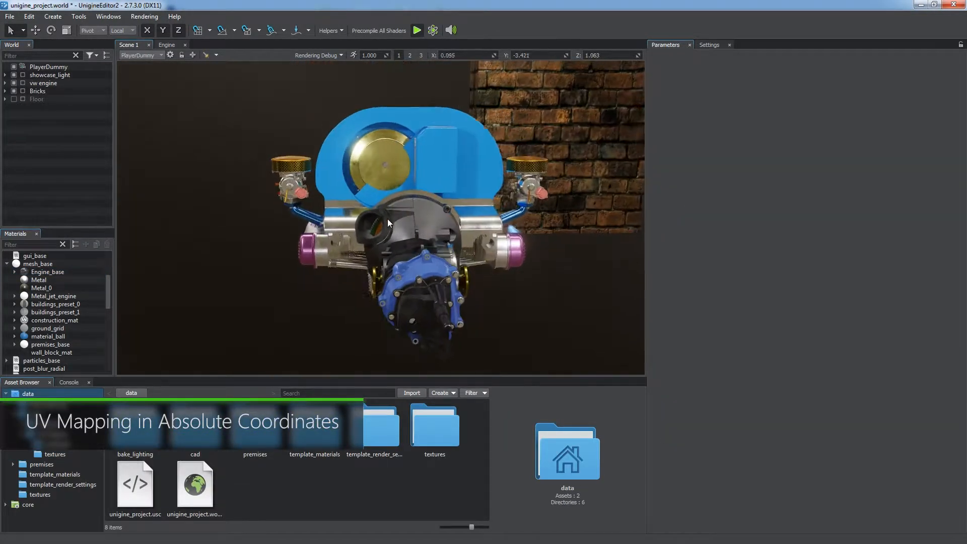
Copy the brick wall beside the original and shorten the copies to form the sections below and above a window opening
scroll(388, 219, "down", 5)
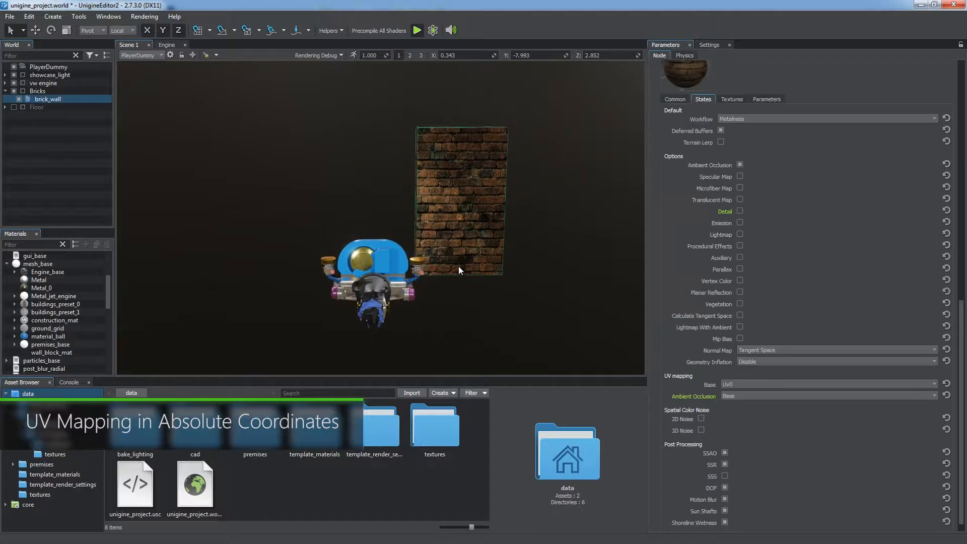
key("w")
mouse_move(434, 202)
left_mouse_down("shift")
mouse_move(346, 200)
mouse_move(372, 201)
left_mouse_up("shift")
key("r")
key("w")
left_click_drag(371, 172, 370, 196)
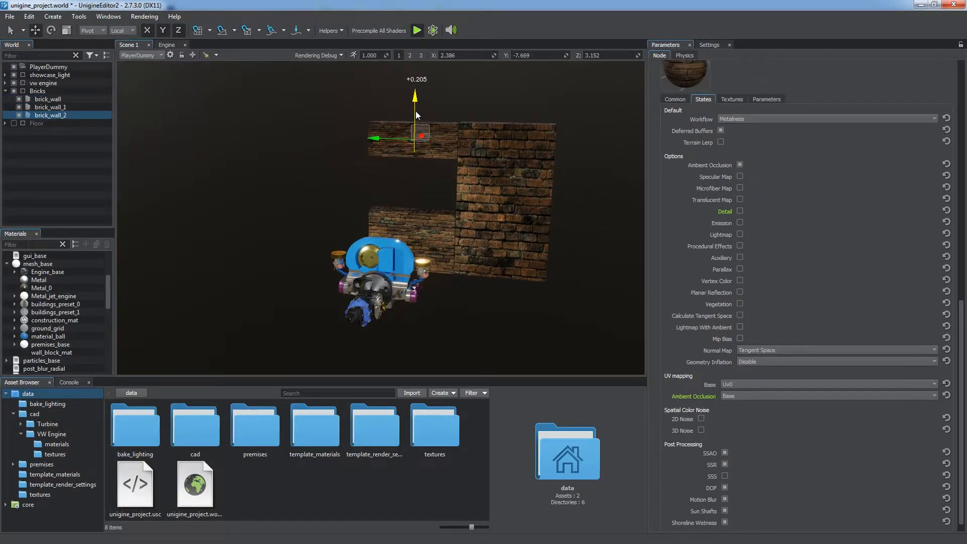
Add a full-height brick wall copy beyond the window opening and extend a perpendicular side wall from the corner with another copy
mouse_move(514, 194)
left_mouse_down()
mouse_move(308, 183)
mouse_move(272, 191)
mouse_move(370, 197)
left_mouse_up()
key("e")
key("w")
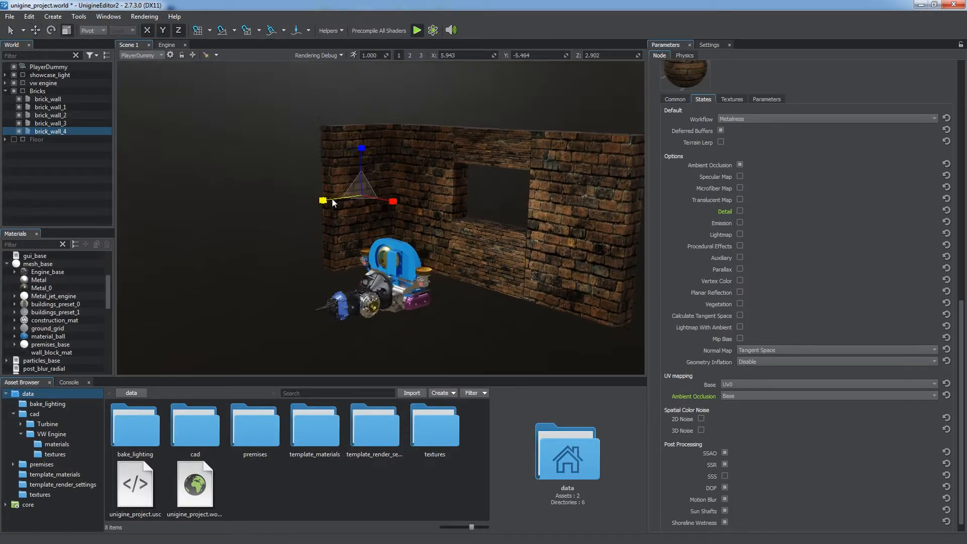
left_click_drag(348, 197, 267, 215)
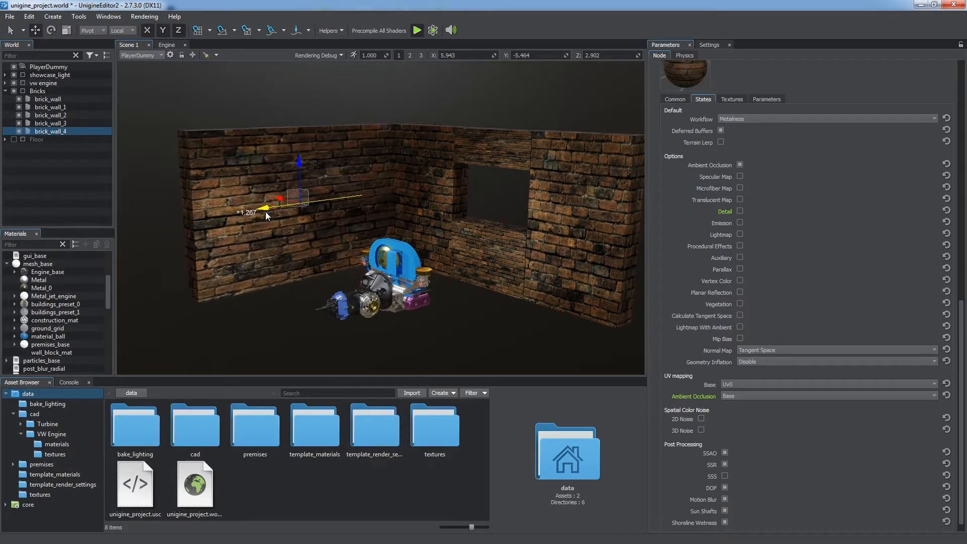
Set the brick wall material's Base UV mapping to Triplanar World
middle_click_drag(481, 261, 426, 256)
key("q")
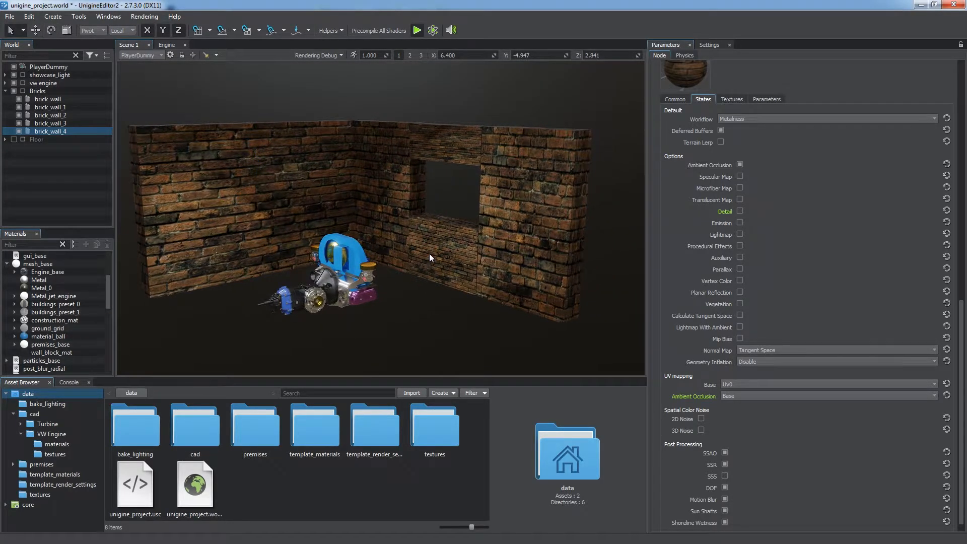
left_click(768, 383)
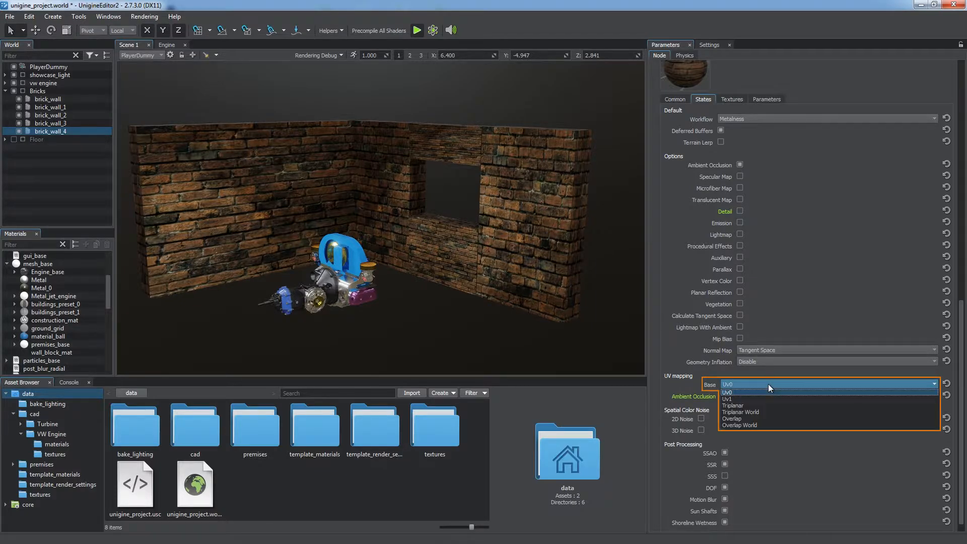
left_click(761, 409)
left_click_drag(483, 226, 521, 244, "alt")
Rescale the brick texture by setting the material's UV Transform to vec4(0.628,0.622,0,0)
left_click(762, 100)
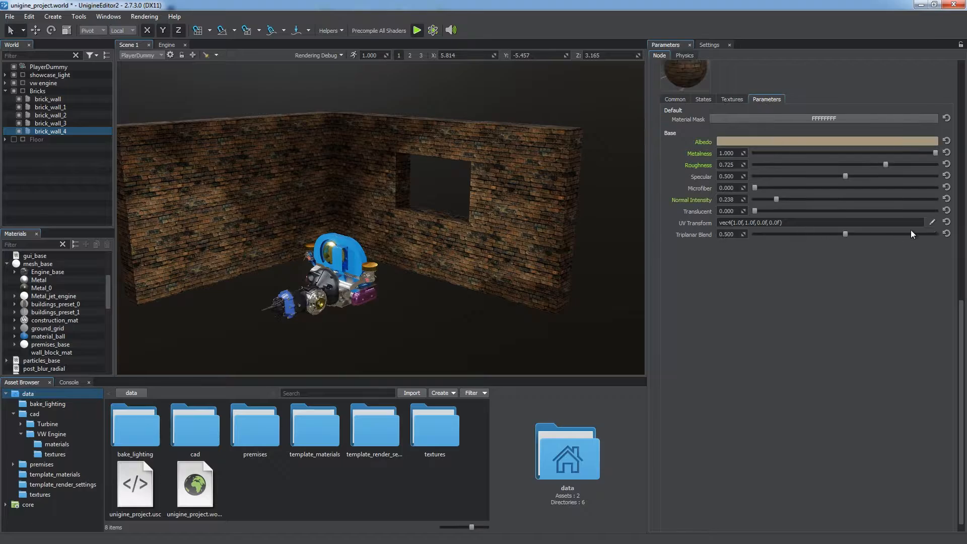
left_click(932, 223)
left_click_drag(465, 224, 672, 256)
left_click_drag(693, 288, 691, 287)
left_click_drag(719, 301, 713, 301)
left_click(703, 341)
left_click_drag(608, 251, 403, 151, "alt")
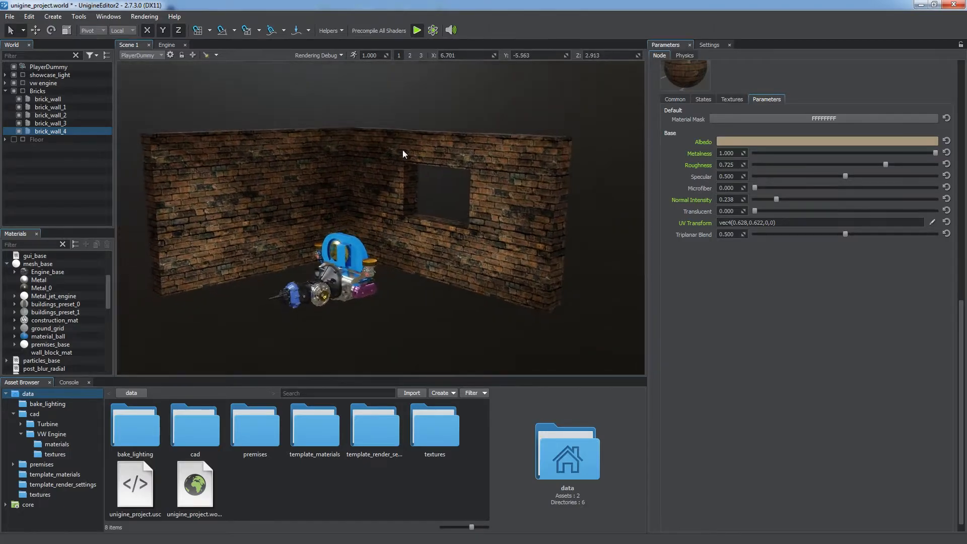
Select a wooden floor plane and set its material's Base UV mapping to Overlap World
left_click(335, 321)
mouse_move(335, 321)
left_mouse_down("alt")
mouse_move(372, 297)
mouse_move(255, 288)
mouse_move(236, 303)
left_mouse_up("alt")
mouse_move(302, 282)
left_mouse_down("alt")
mouse_move(339, 287)
mouse_move(229, 332)
left_mouse_up("alt")
mouse_move(322, 302)
left_mouse_down("alt")
mouse_move(421, 322)
mouse_move(453, 282)
mouse_move(335, 443)
mouse_move(490, 246)
left_mouse_up("alt")
left_click(703, 100)
left_click(806, 385)
left_click(732, 423)
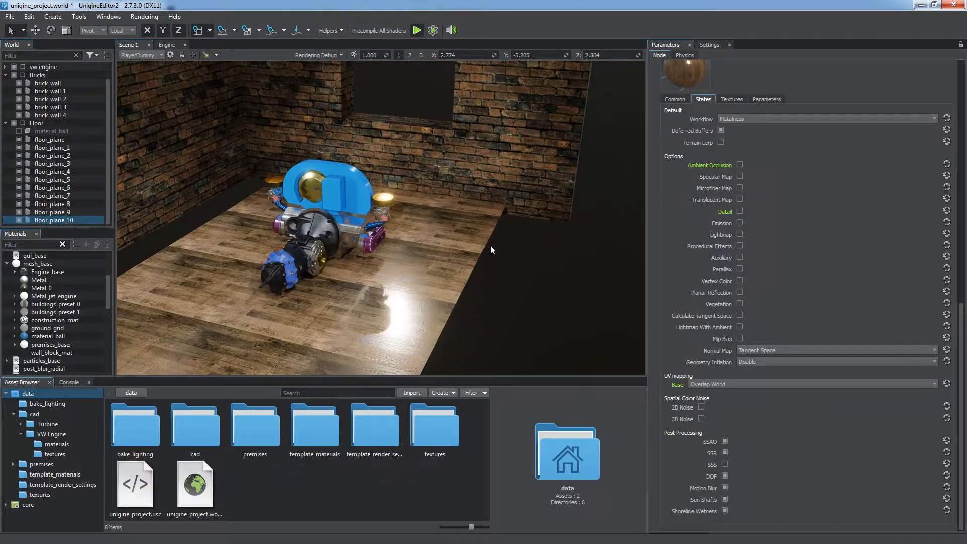
Set the wooden floor material's UV Transform to vec4(0.736,0.664,0,0)
left_click(767, 100)
left_click(932, 222)
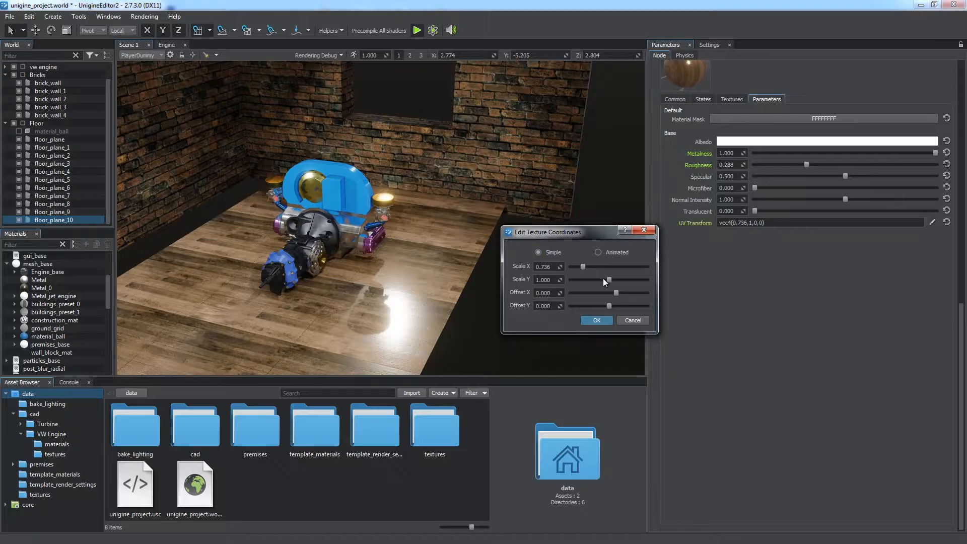
left_click_drag(608, 280, 606, 283)
left_click(597, 321)
left_click_drag(476, 283, 409, 239, "alt")
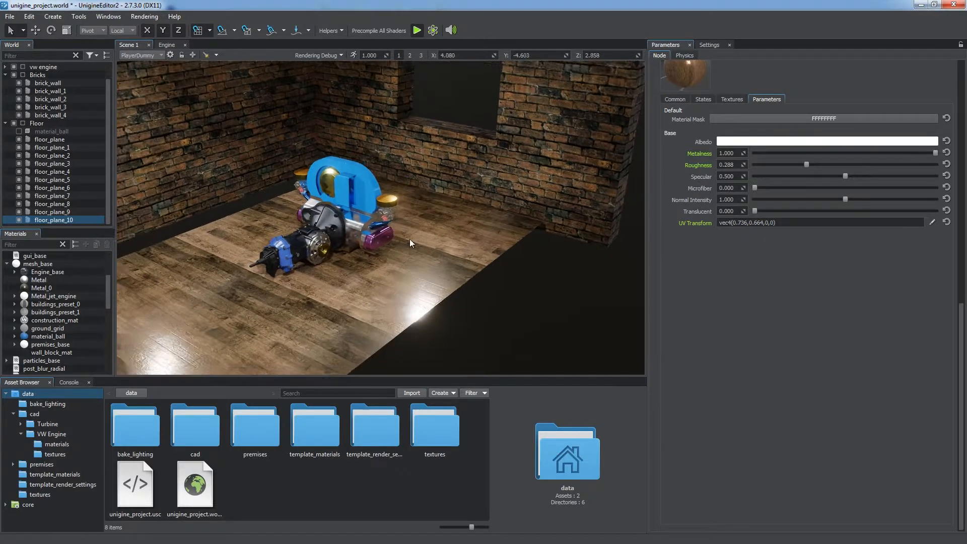
Extend the floor with a copy of the floor plane beyond its front edge and stretch the copy along one axis to about 1.3
scroll(409, 239, "down", 2)
key("w")
left_click_drag(430, 286, 513, 307, "shift")
key("r")
left_click_drag(439, 320, 512, 261)
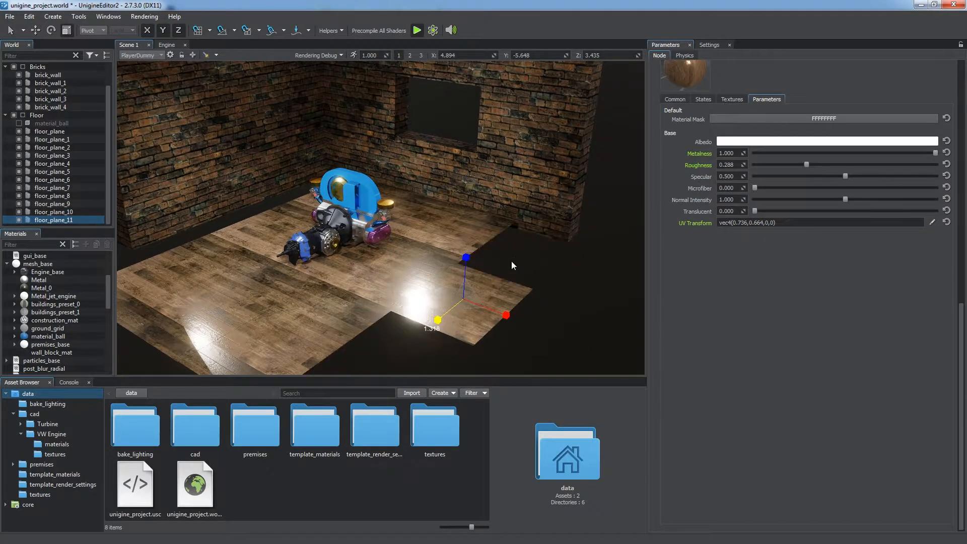
right_click_drag(512, 261, 515, 247)
Copy the brick wall past the end of the window wall, reduce the copy's height and lower it to floor level
left_click(515, 247)
key("w")
left_click_drag(407, 220, 506, 235, "shift")
key("r")
left_click_drag(528, 201, 526, 224)
key("w")
left_click_drag(526, 224, 521, 271)
key("q")
right_click_drag(521, 271, 427, 314)
Enable the material_ball node in the Floor group and move the ball across the wooden floor
left_click(106, 55)
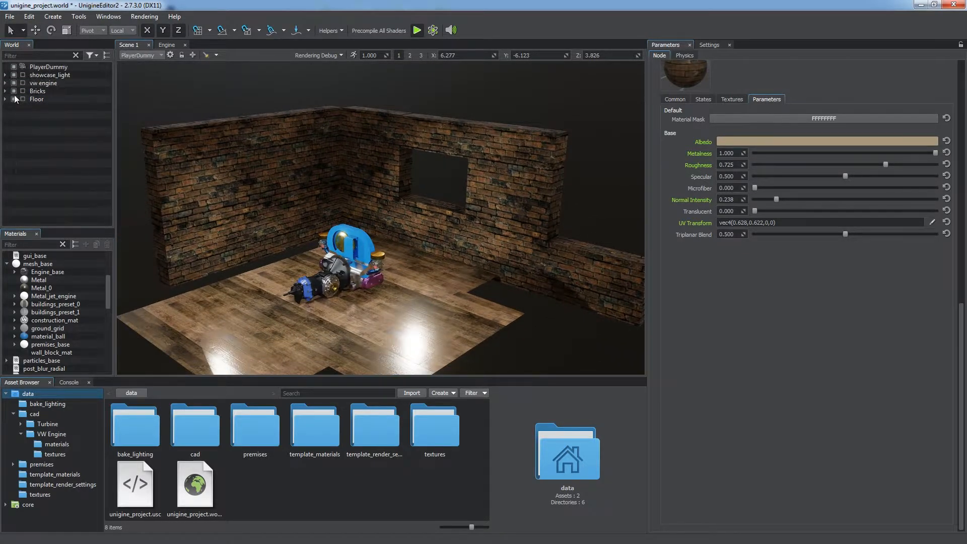
left_click(6, 99)
left_click(51, 106)
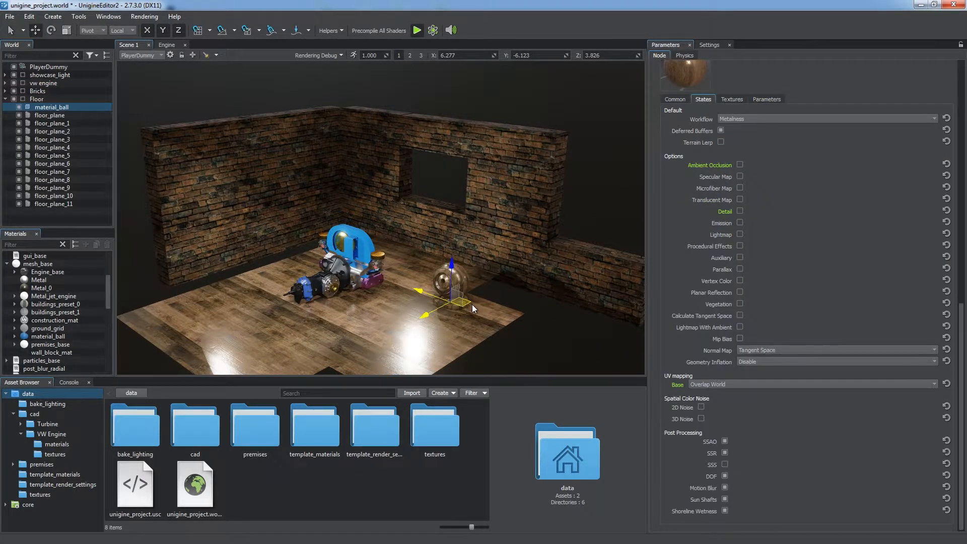
right_click_drag(472, 304, 445, 318)
key("w")
left_click_drag(383, 252, 409, 286)
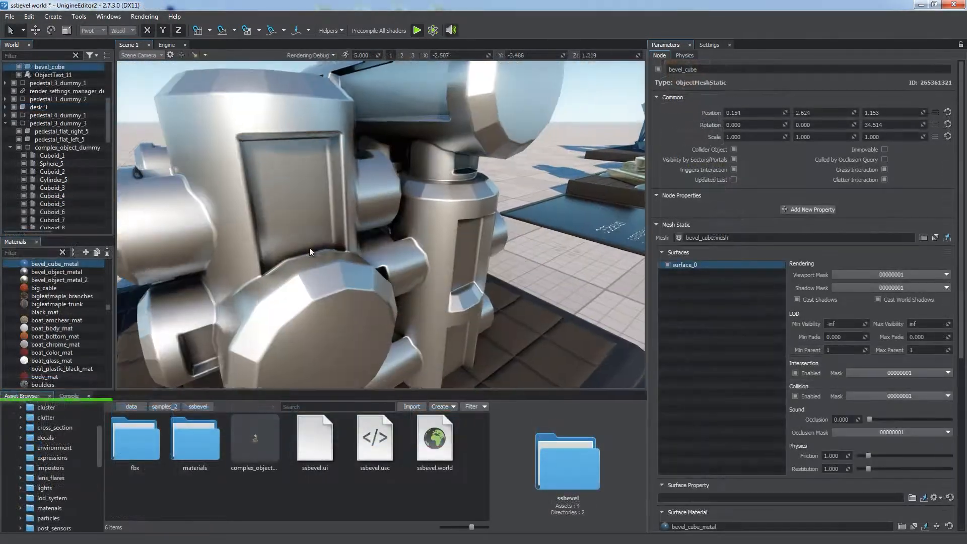
Select bevel_object_12 in the ssbevel world and adjust the SSBevel Scale of its bevel_object_metal material
right_click_drag(309, 248, 382, 255, "alt")
left_click_drag(382, 255, 588, 278, "alt")
left_click(504, 247)
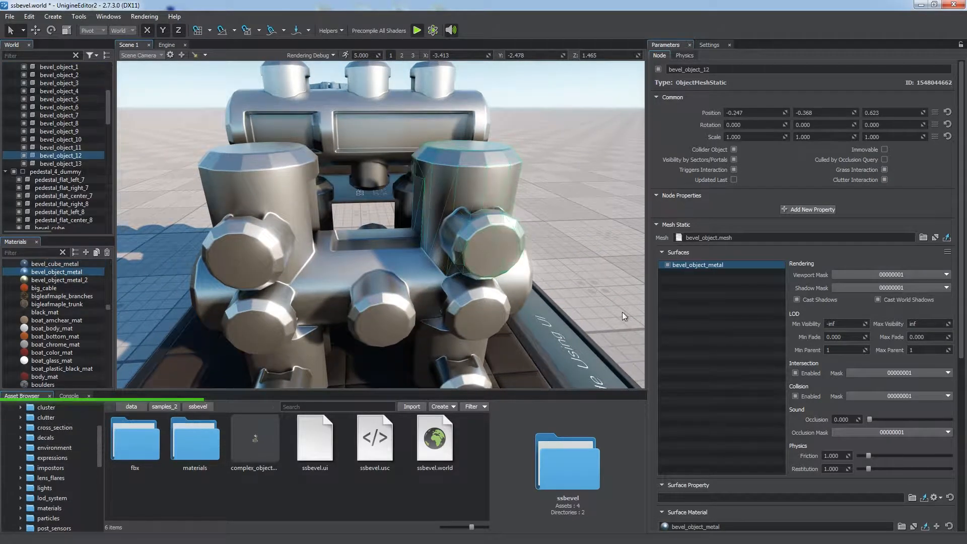
scroll(741, 351, "down", 5)
left_click(779, 350)
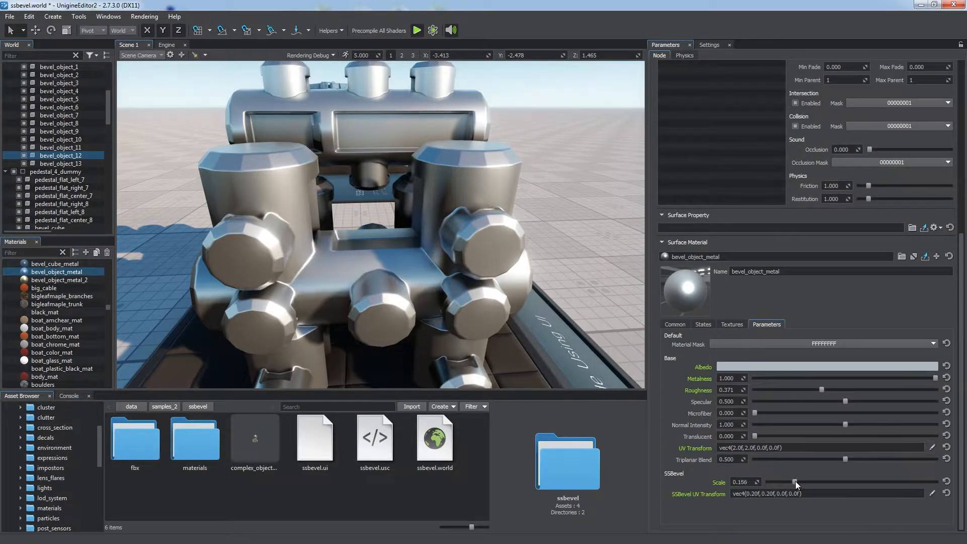
mouse_move(796, 482)
left_mouse_down()
mouse_move(770, 482)
mouse_move(793, 484)
left_mouse_up()
left_click_drag(627, 371, 405, 369, "alt")
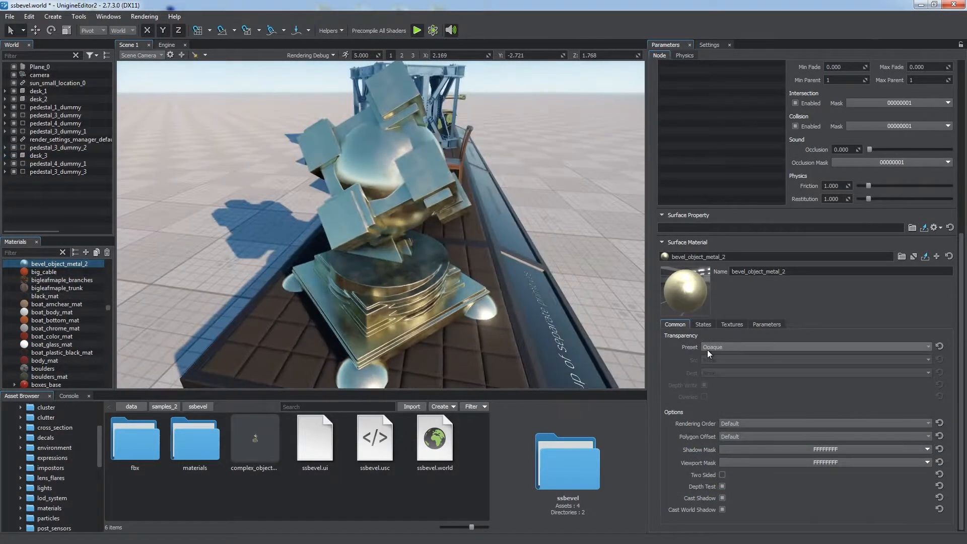
Move the Cuboid_24 block horizontally outward on the golden primitives object
key("w")
right_click_drag(388, 285, 398, 255)
left_click(271, 253)
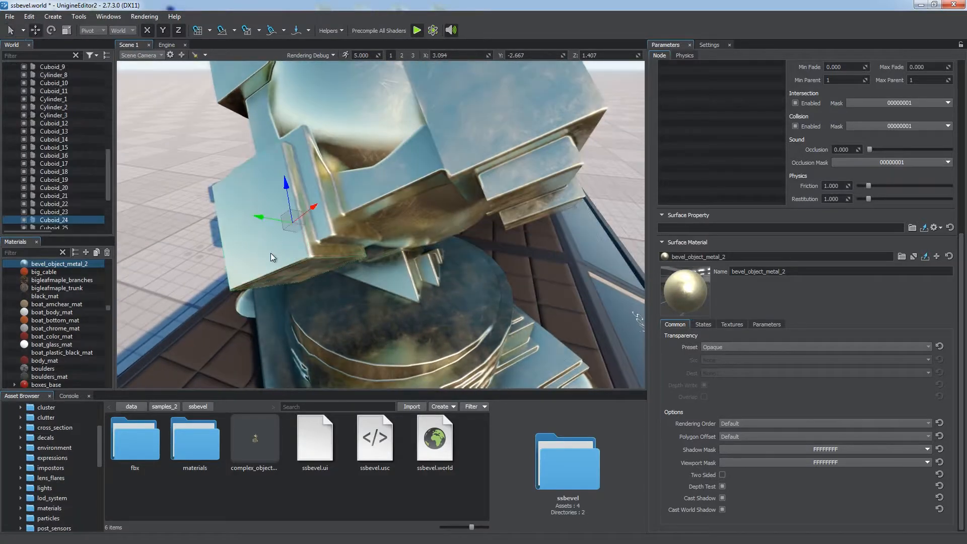
left_click_drag(294, 220, 221, 240)
key("q")
right_click_drag(307, 247, 373, 167)
Shift the central sphere (Sphere_5) of the primitives object slightly
left_click(381, 169)
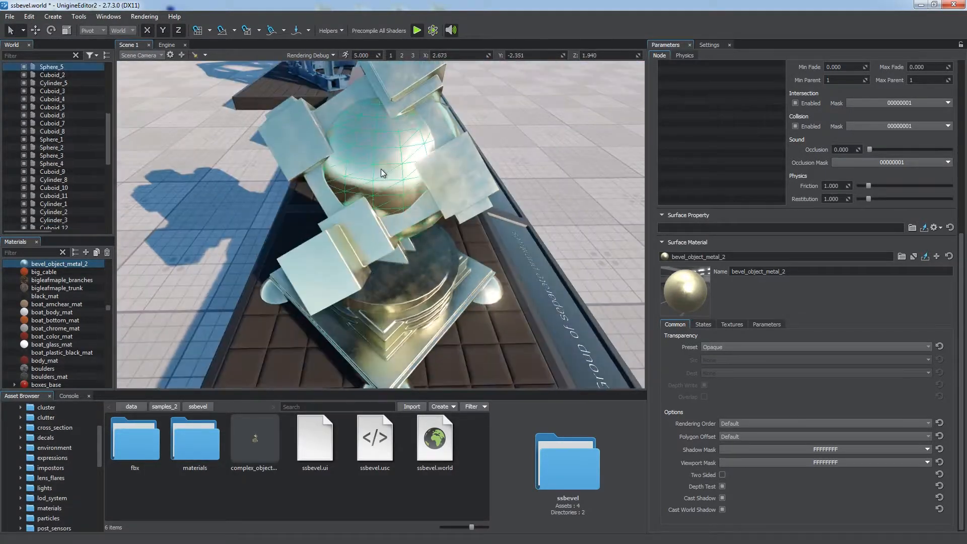
key("w")
left_click_drag(367, 178, 349, 172)
key("q")
Reposition the Cuboid_24 block on the primitives object once more with a horizontal move
right_click_drag(372, 248, 342, 196)
left_click(343, 198)
key("w")
left_click_drag(323, 195, 225, 194)
key("q")
right_click_drag(228, 195, 476, 253)
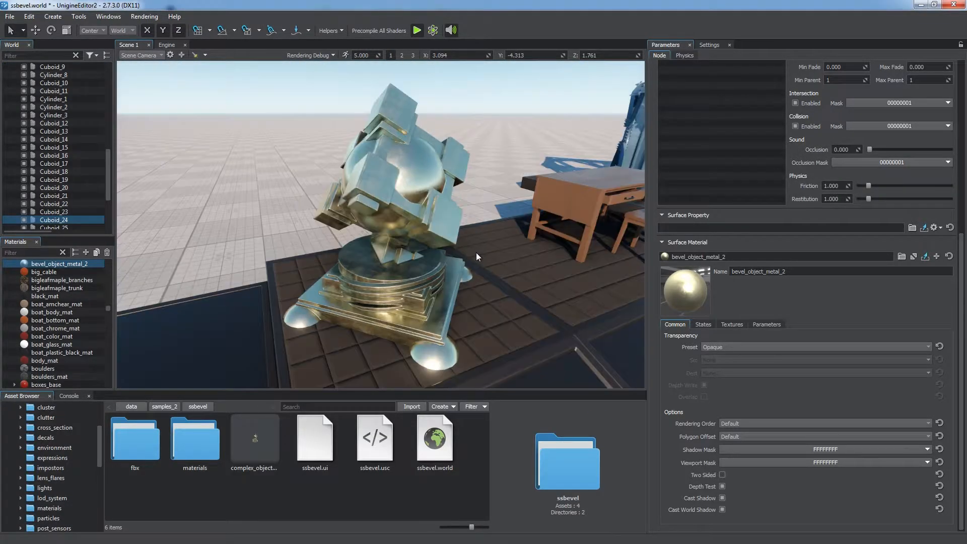
Open the SSBevel render settings and examine the available Mode options
left_click(709, 47)
left_click(679, 213)
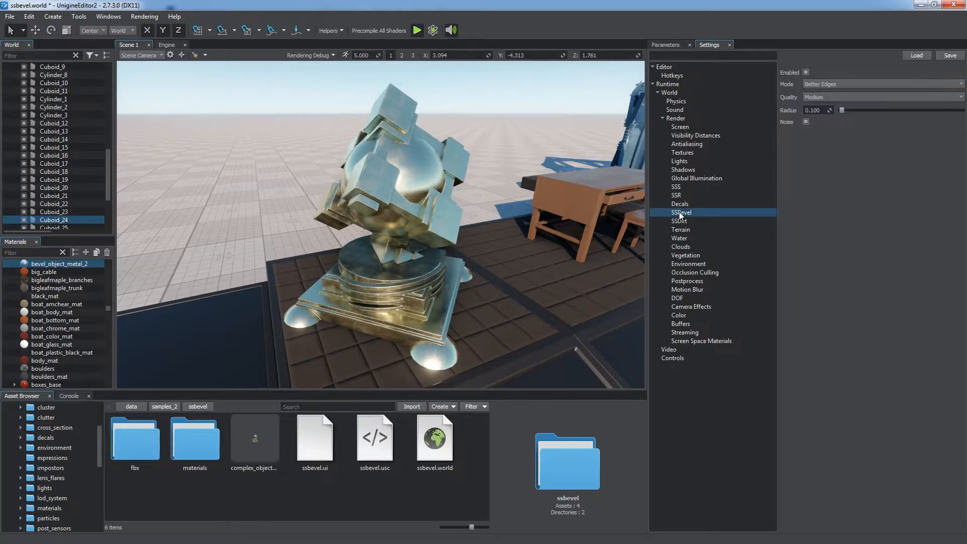
left_click(887, 84)
left_click(896, 84)
Assign tile_n.tga as the Normal texture of the bevel_object_metal_2 material
left_click(659, 47)
left_click(732, 325)
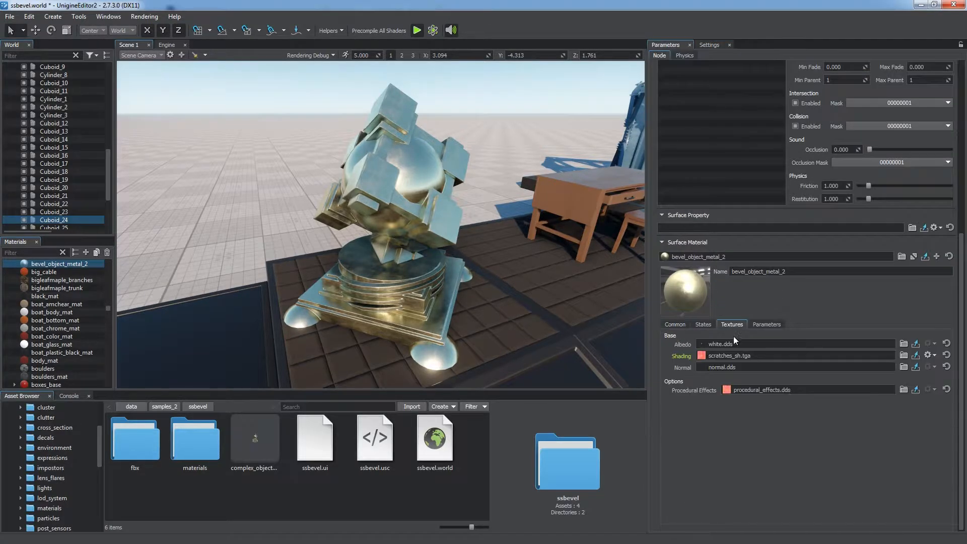
type("tile_n.tga")
left_click(725, 384)
key("w")
right_click_drag(370, 242, 429, 263)
Switch the SSBevel Mode to Better Normals and inspect the tiled primitives object
left_click(709, 46)
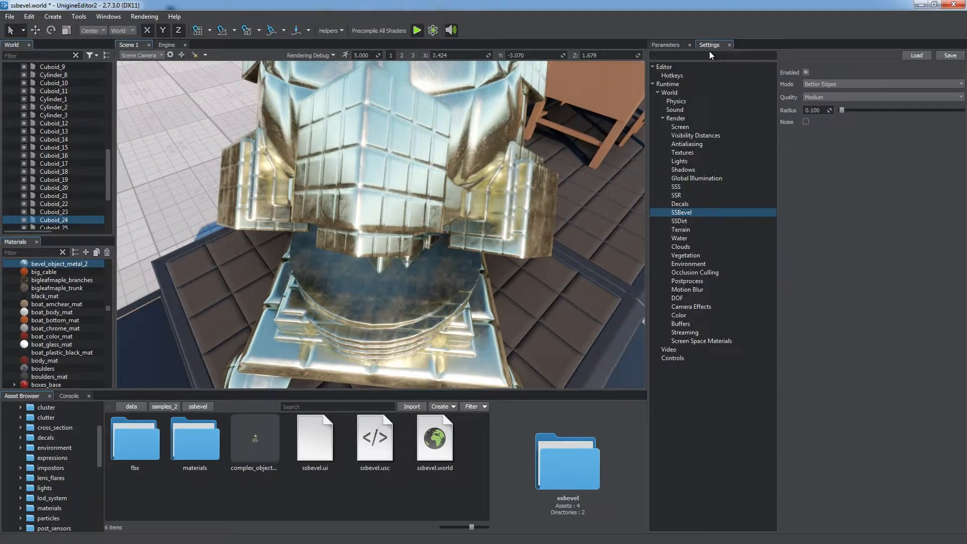
left_click(856, 84)
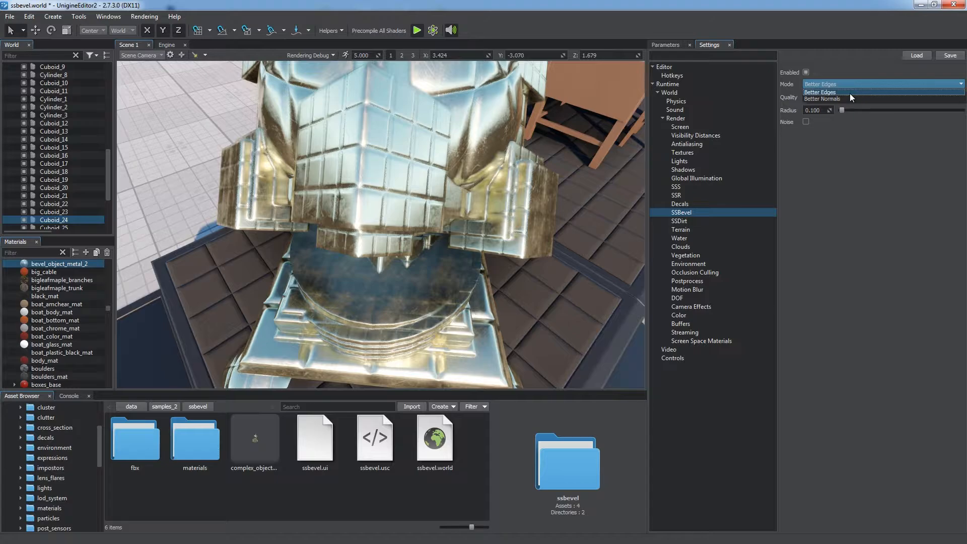
left_click(846, 98)
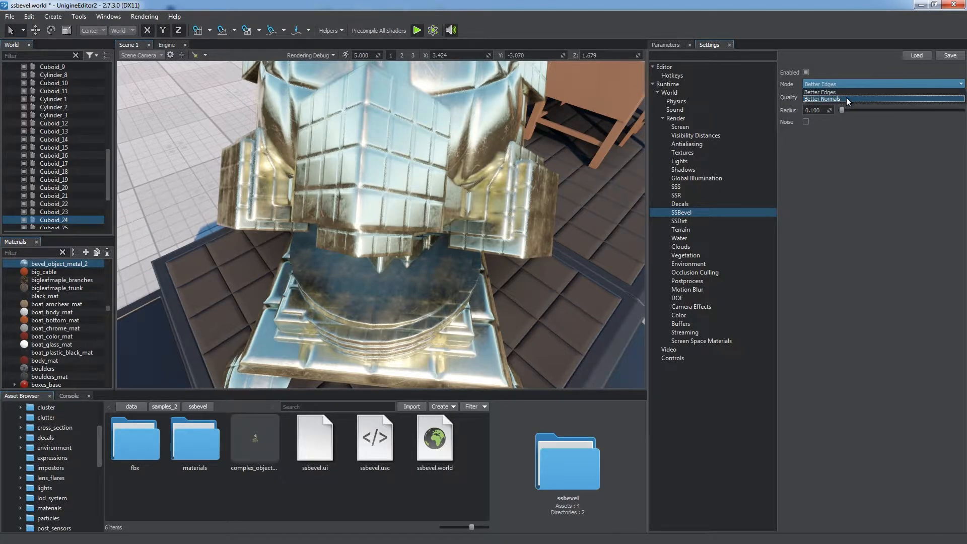
left_click_drag(550, 146, 635, 133, "alt")
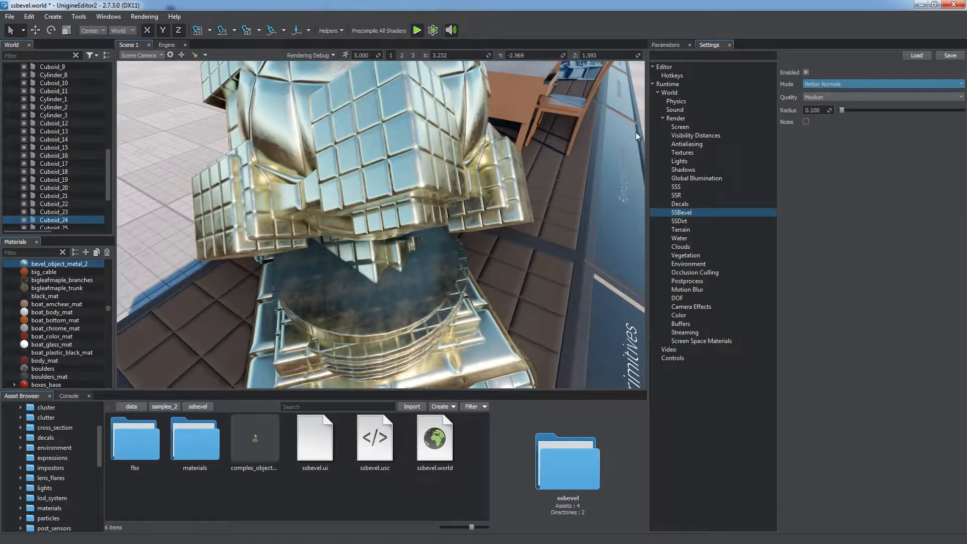
Set the SSBevel Mode back to Better Edges
left_click(823, 86)
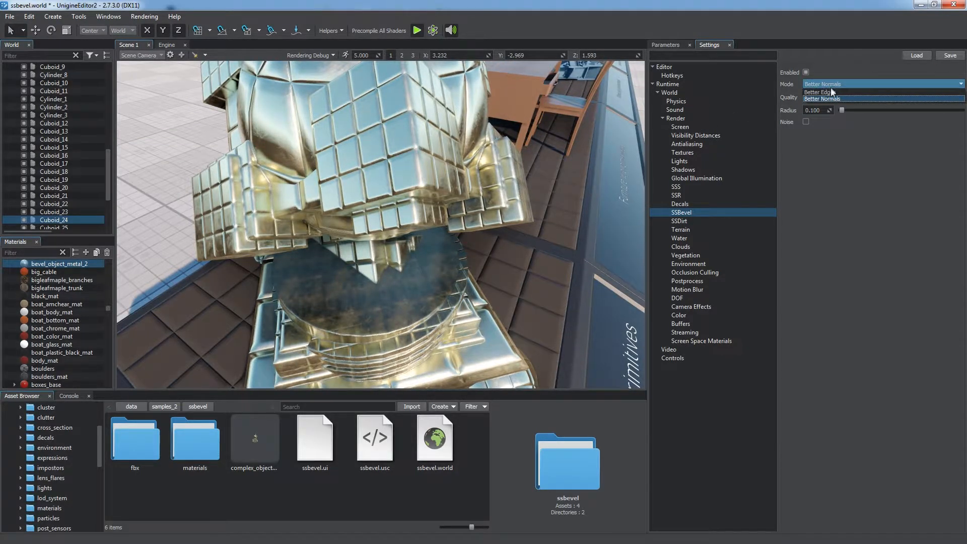
left_click(831, 92)
left_click_drag(502, 191, 509, 127, "alt")
Compare SSBevel Quality levels by switching to Low and then to Ultra
left_click(843, 97)
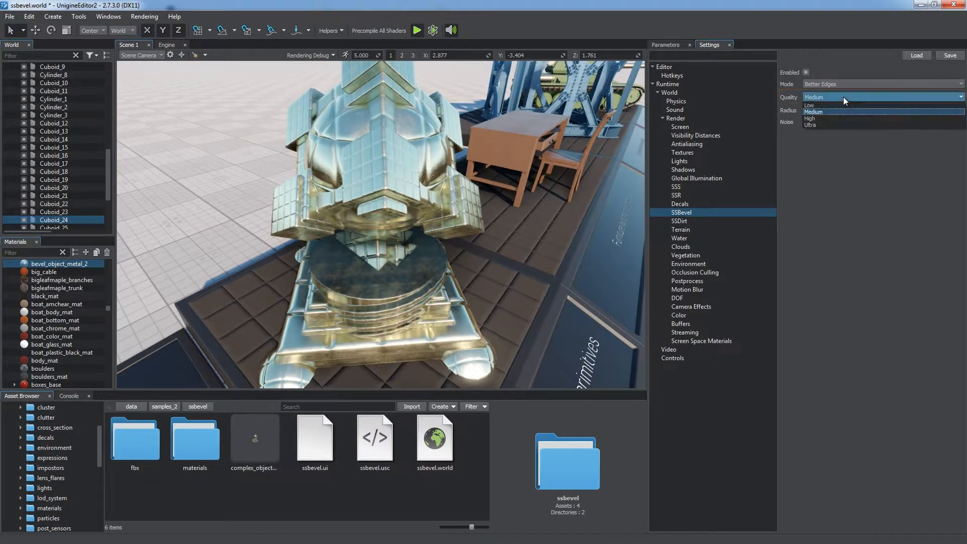
left_click(839, 106)
left_click(842, 98)
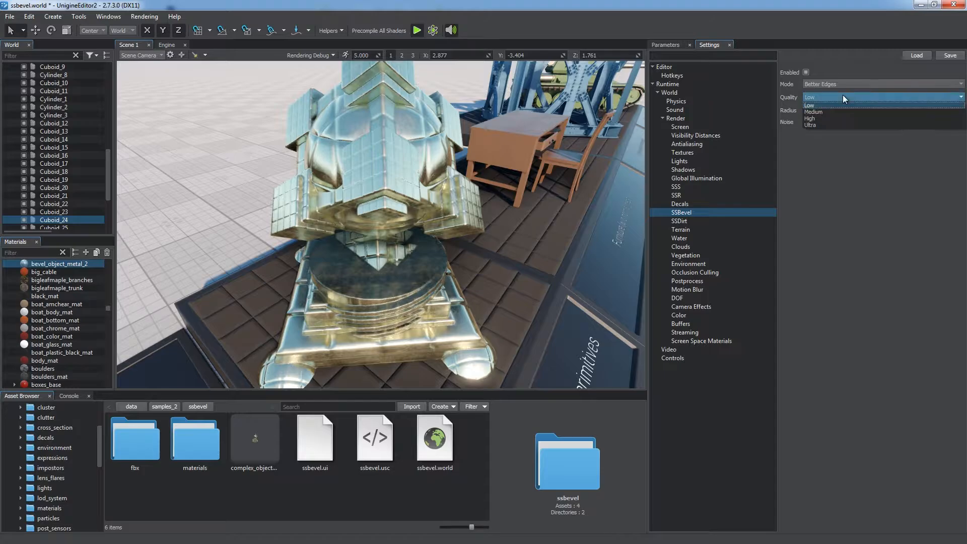
left_click(826, 126)
mouse_move(579, 128)
left_mouse_down("alt")
mouse_move(386, 137)
mouse_move(581, 128)
left_mouse_up("alt")
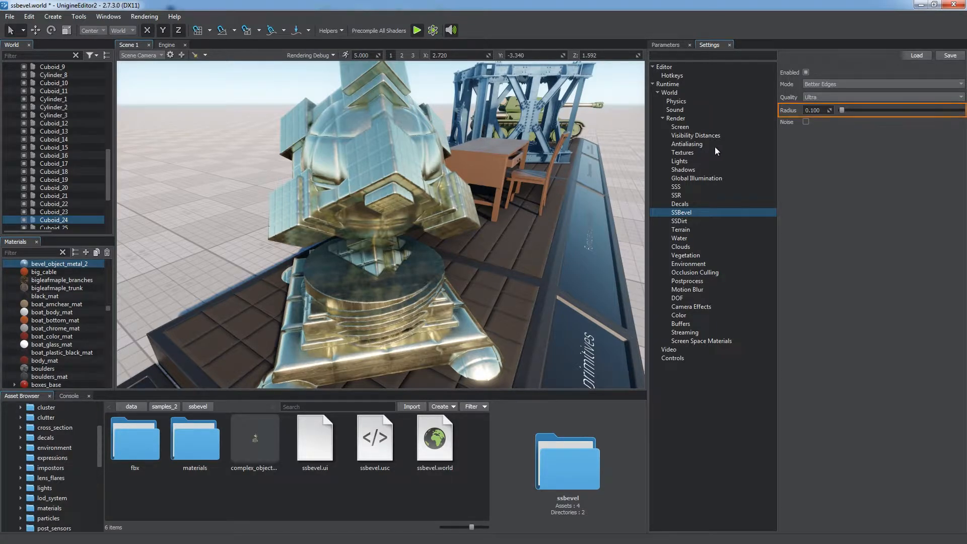
Reduce the SSBevel Radius to 0.080 and inspect the bevelled edges up close
left_click_drag(841, 110, 842, 105)
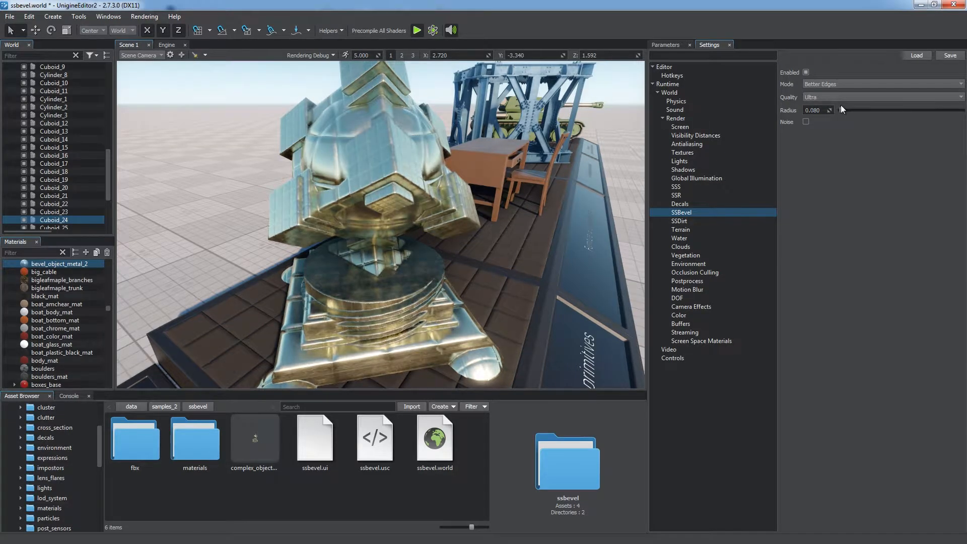
right_click_drag(521, 183, 412, 175)
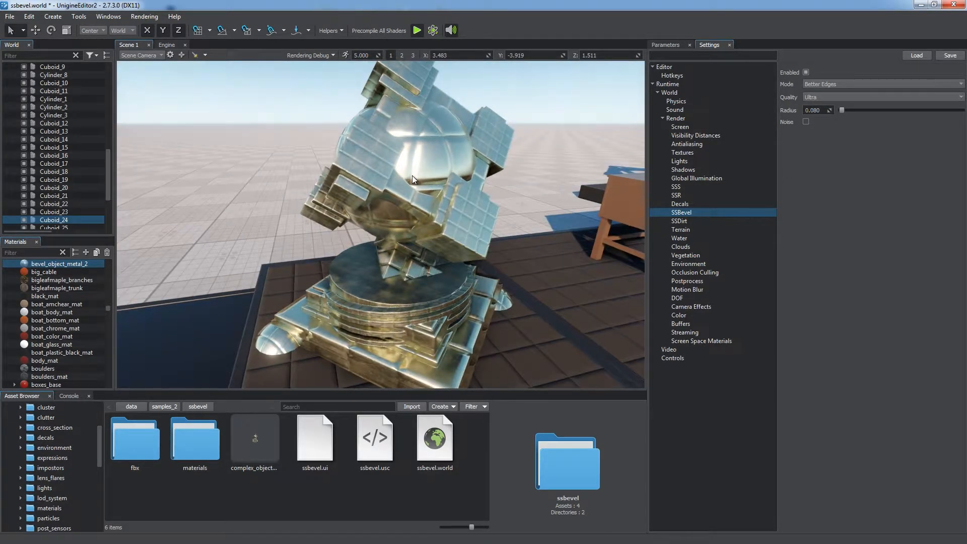
scroll(436, 177, "up", 5)
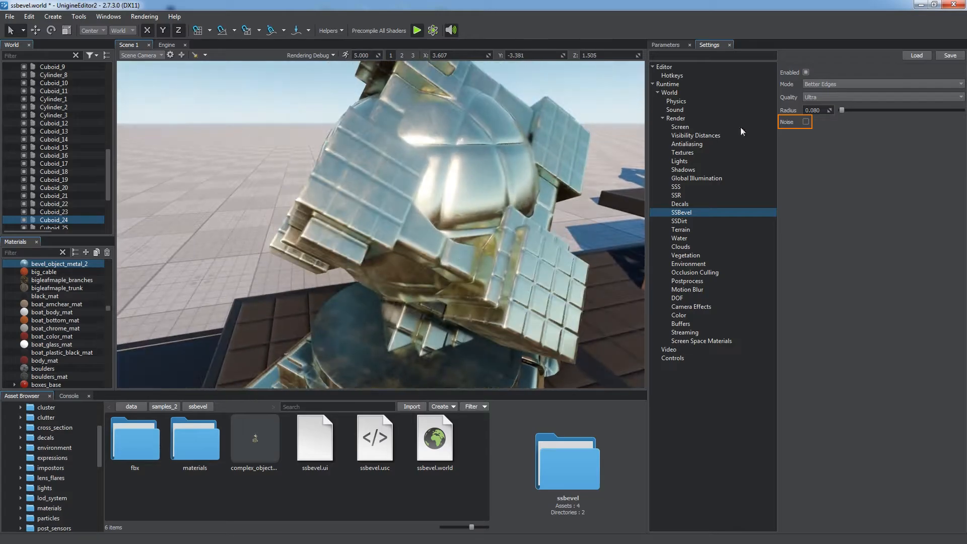
Set the SSBevel Quality to Low and turn on the Noise option
left_click(811, 98)
left_click(817, 104)
scroll(476, 212, "up", 4)
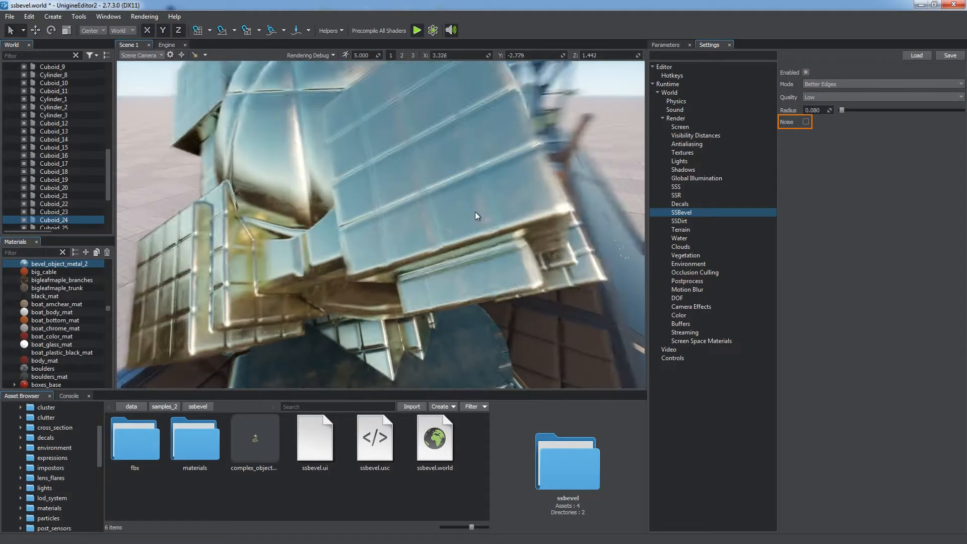
left_click(841, 111)
left_click(806, 122)
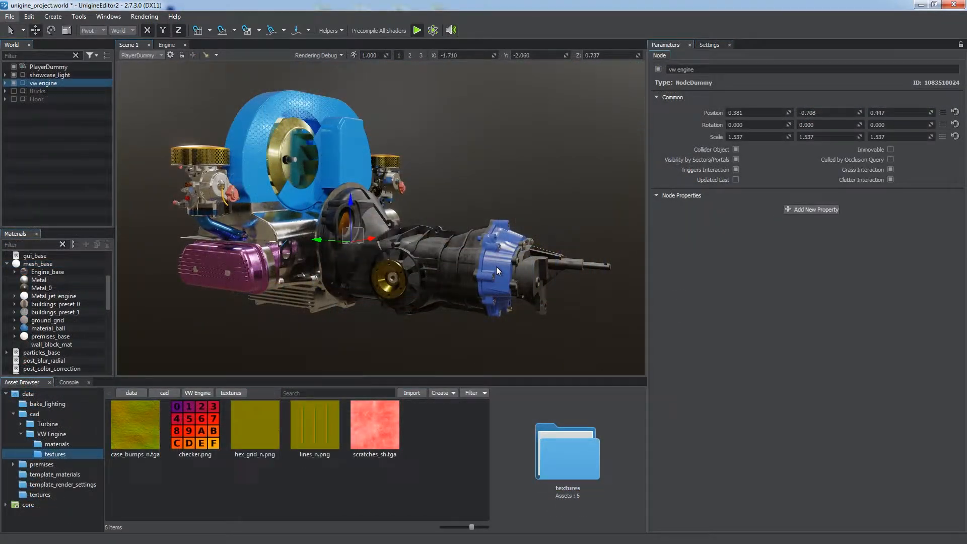
Focus on the blue shifter casting of the engine and enable the SSBevel rendering feature
left_click(496, 267)
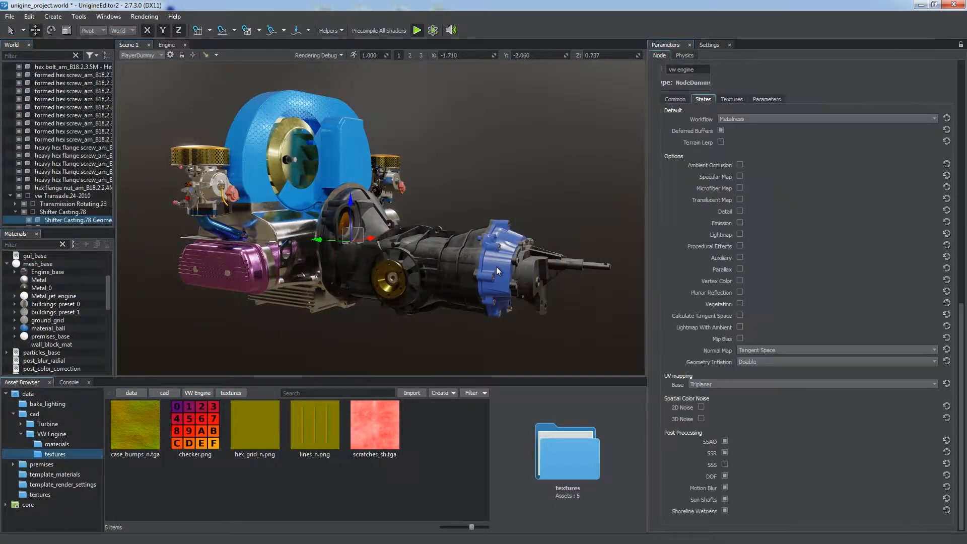
key("f")
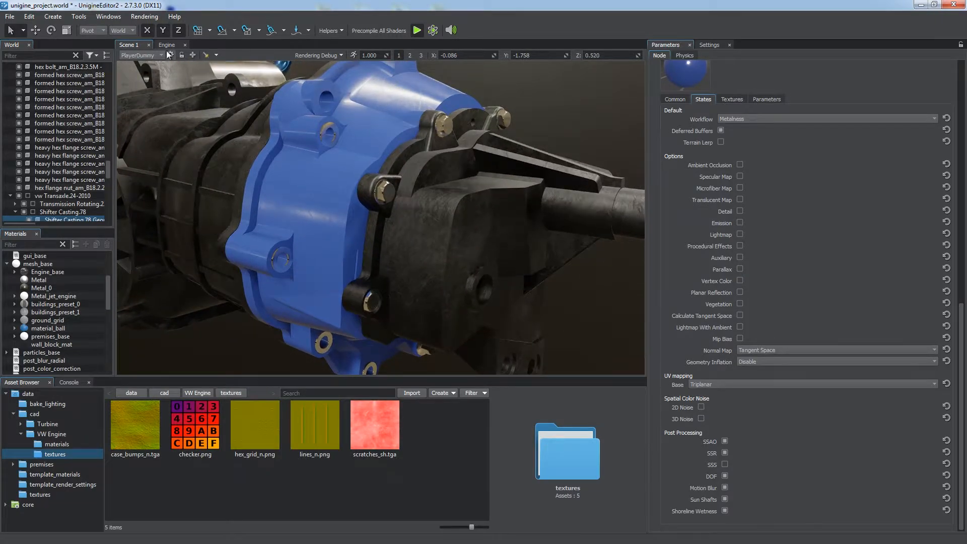
left_click(152, 17)
mouse_move(175, 85)
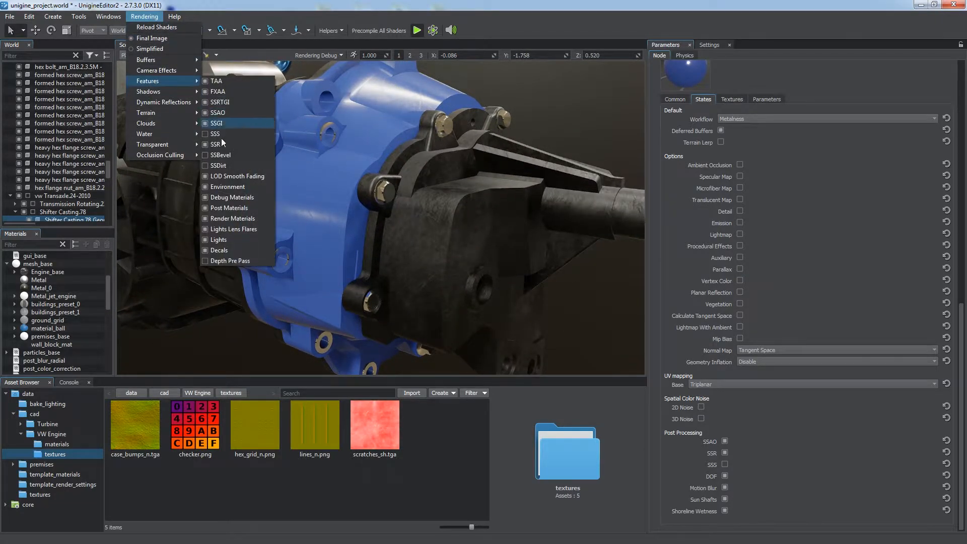
left_click(229, 156)
left_click(292, 4)
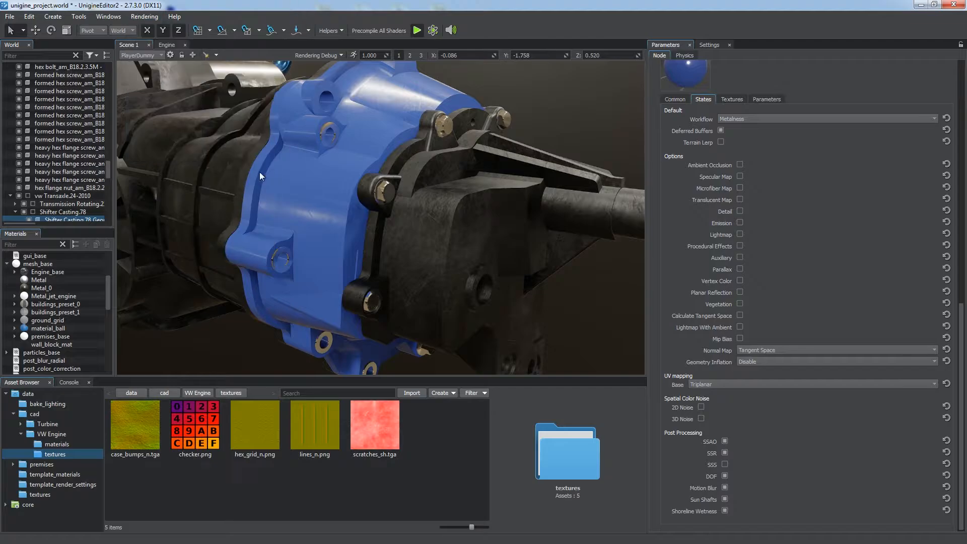
Enable the Procedural Effects and SSBevel states on the Engine_base material
left_click(48, 271)
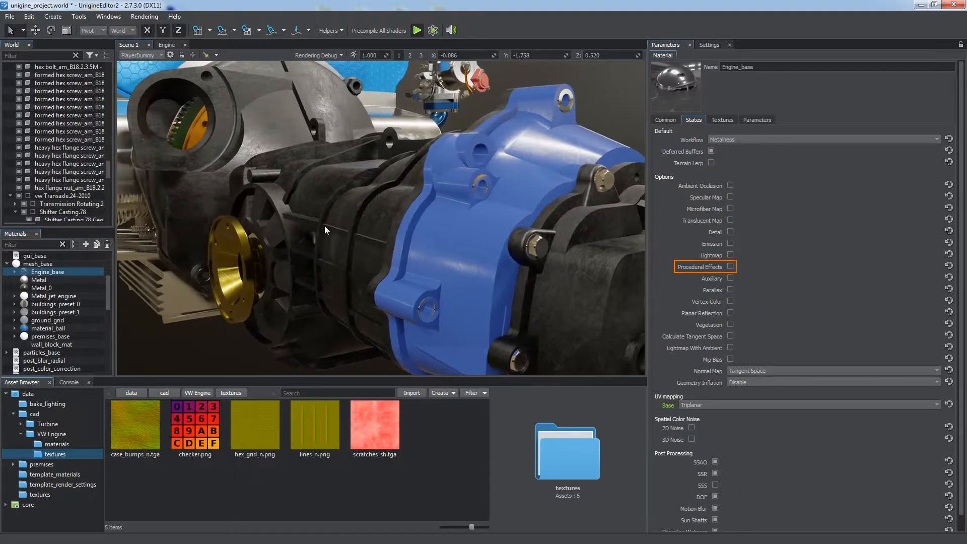
left_click(730, 267)
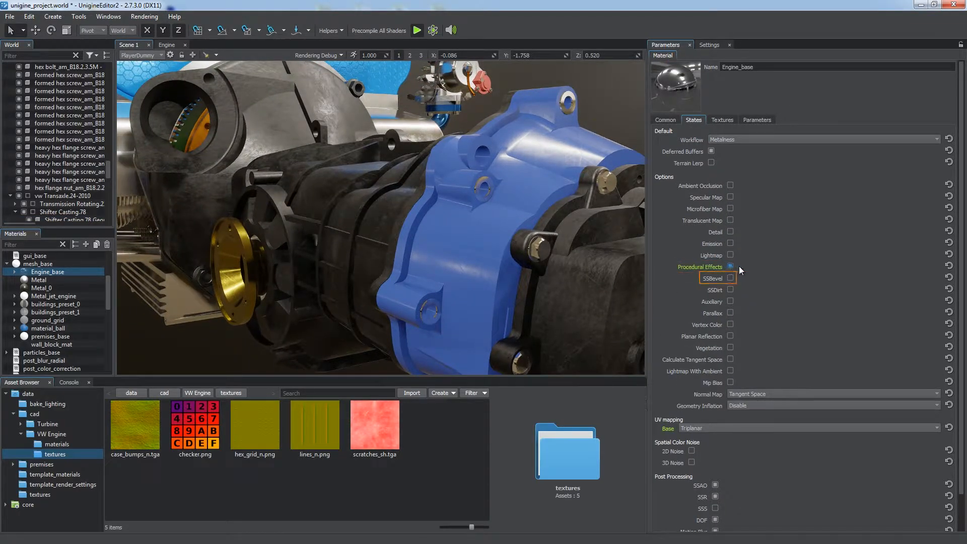
left_click(731, 279)
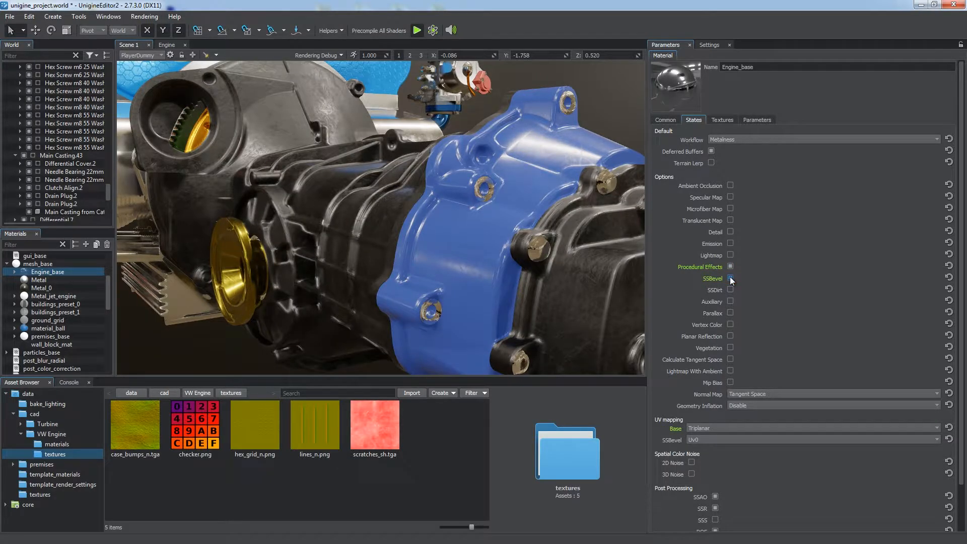
Lower the SSBevel Scale of the blue casting's material and set the black main casting's to 0.045
left_click(502, 260)
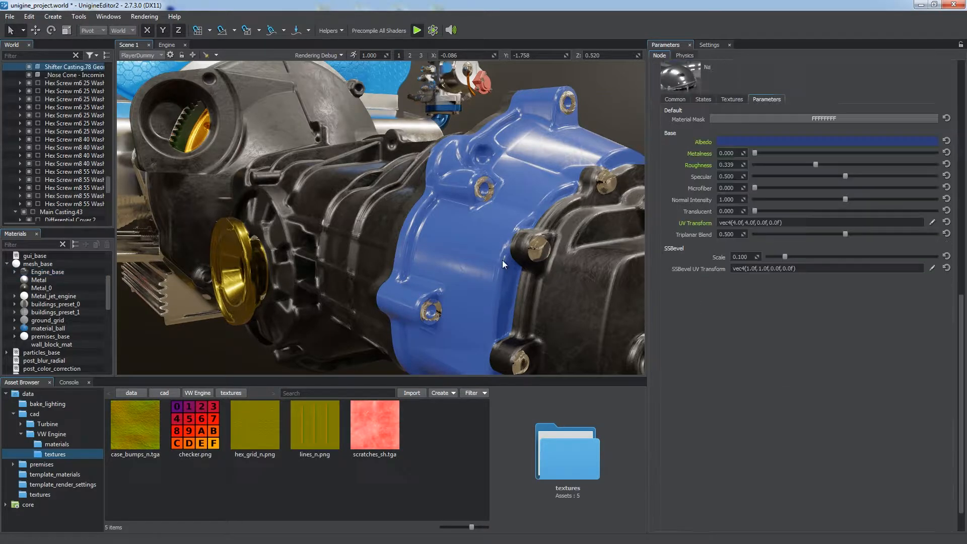
mouse_move(784, 255)
left_mouse_down()
mouse_move(773, 255)
mouse_move(781, 256)
left_mouse_up()
left_click_drag(420, 247, 534, 263, "alt")
left_click(373, 230)
left_click_drag(784, 257, 774, 257)
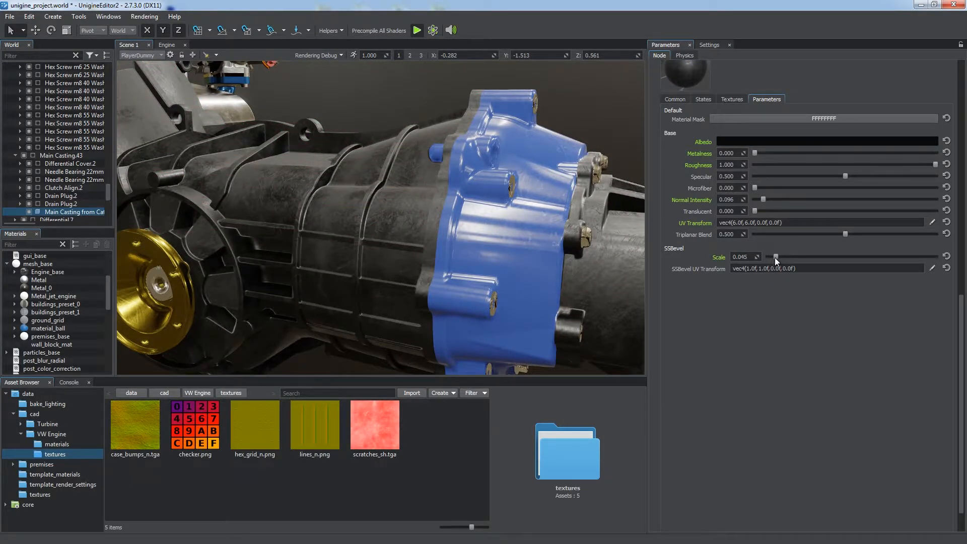
Assign welding_mask.dds from the data textures folder as the Procedural Effects texture of the head tin's material
left_click_drag(473, 252, 516, 269, "alt")
left_click(500, 195)
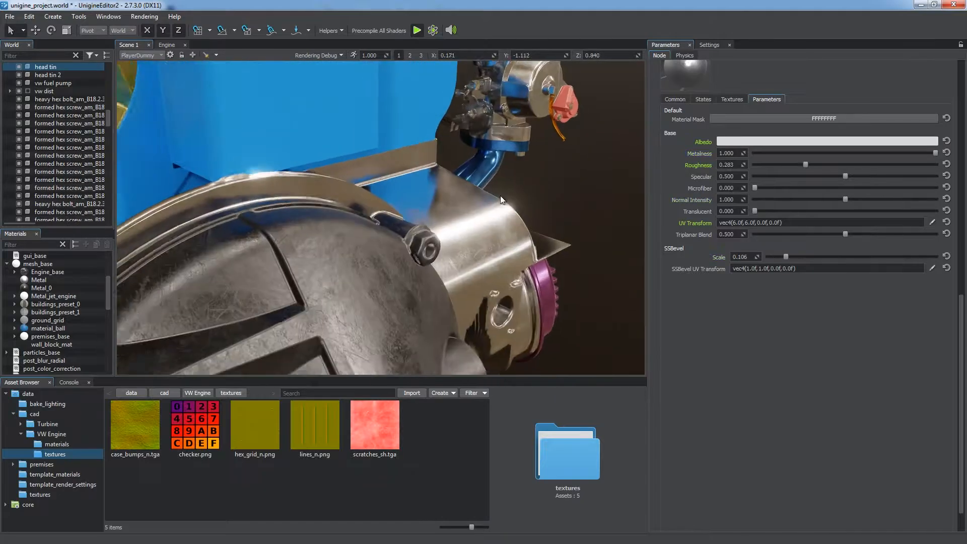
left_click_drag(500, 195, 416, 256, "alt")
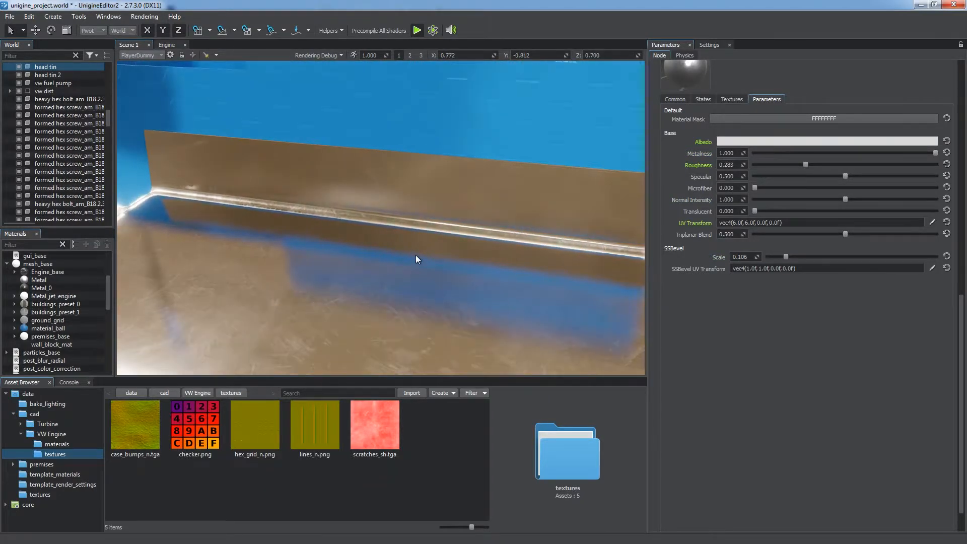
left_click(730, 99)
left_click(45, 495)
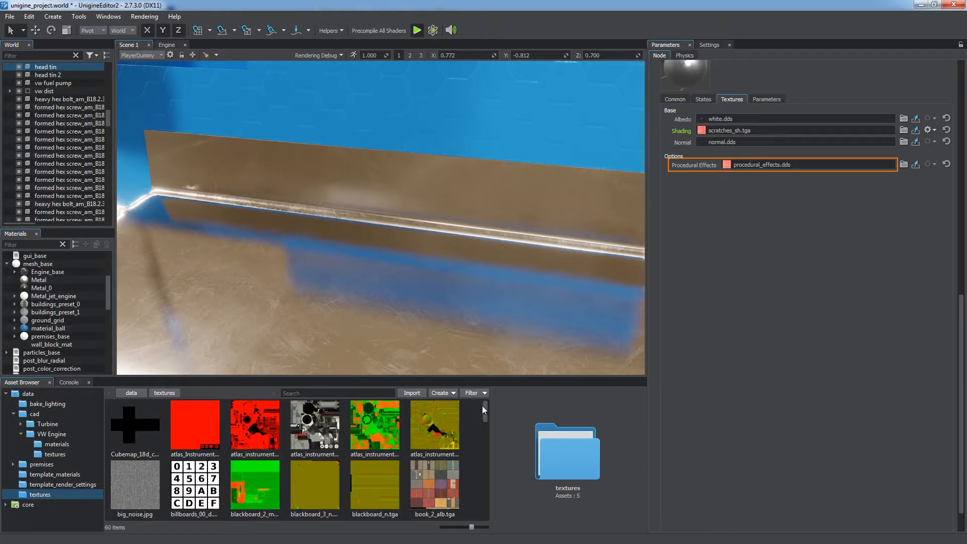
left_click_drag(482, 406, 487, 516)
left_click_drag(386, 431, 767, 166)
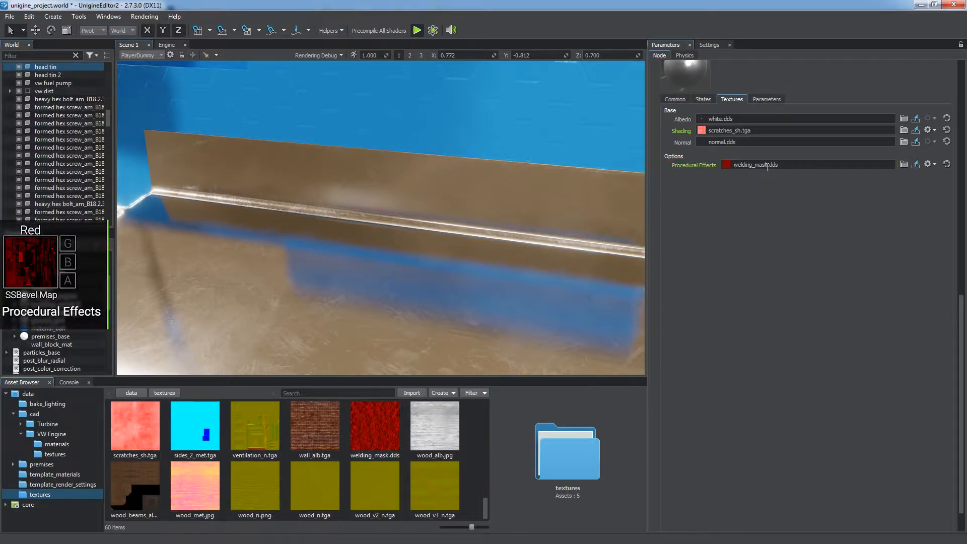
Set the head tin material's SSBevel UV mapping to Triplanar and its SSBevel Scale to 0.329
left_click(703, 99)
left_click(715, 419)
left_click(723, 440)
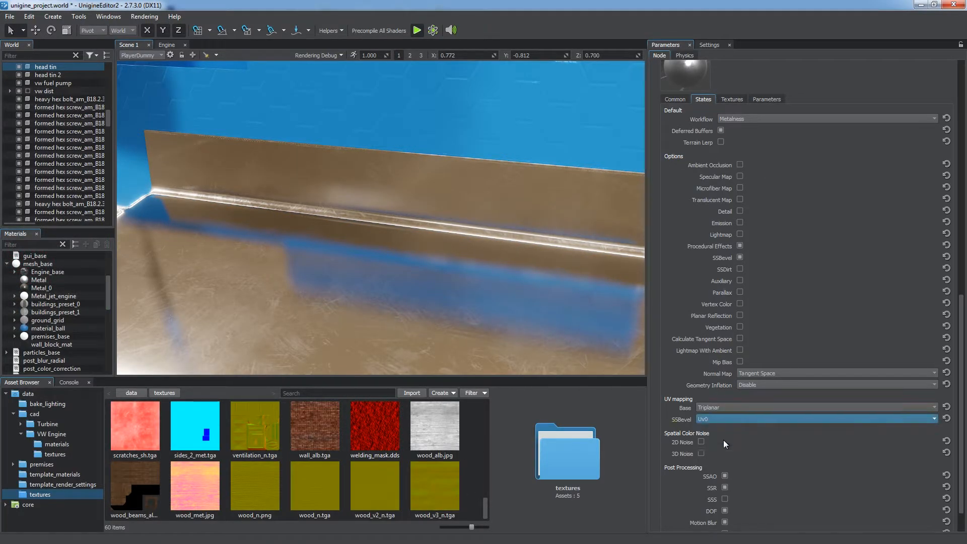
left_click(767, 99)
left_click_drag(810, 256, 823, 255)
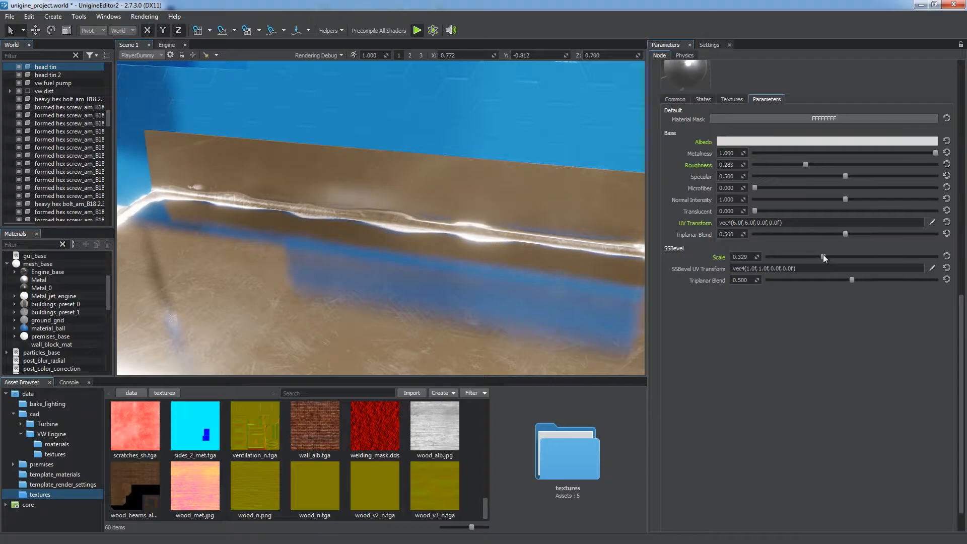
Adjust the head tin material's SSBevel UV Transform and slightly reduce its SSBevel Scale
left_click(932, 268)
left_click_drag(704, 268, 732, 280)
left_click(723, 325)
mouse_move(824, 256)
left_mouse_down()
mouse_move(803, 256)
mouse_move(821, 254)
left_mouse_up()
key("s")
right_click_drag(557, 225, 552, 258)
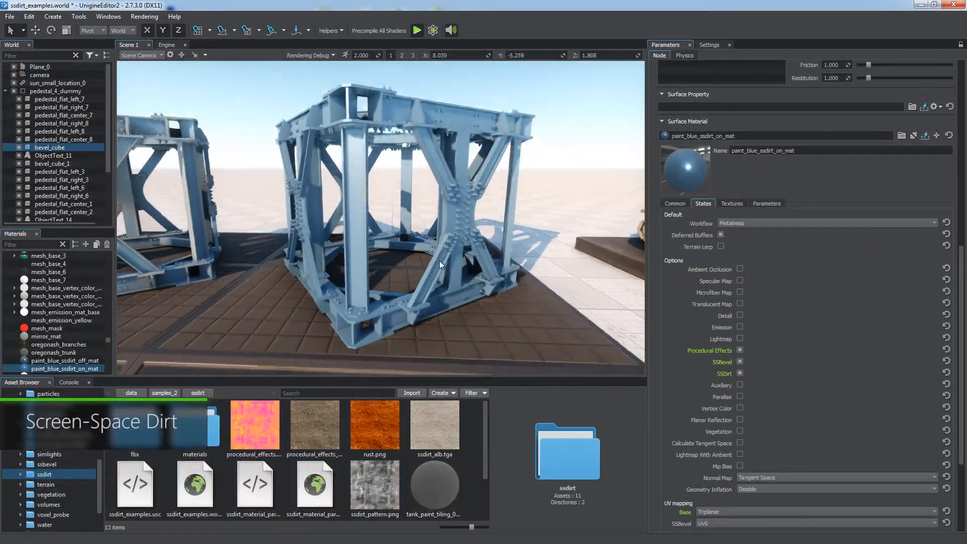
Toggle the SSDirt state of paint_blue_ssdirt_on_mat to compare its effect on the blue metal construction
right_click_drag(439, 261, 379, 246)
key("a")
key("a")
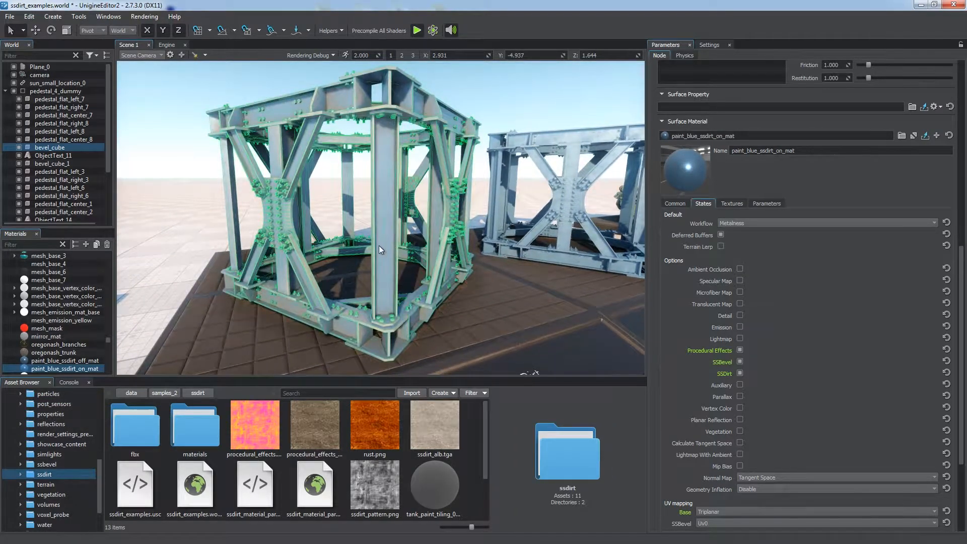
left_click(739, 373)
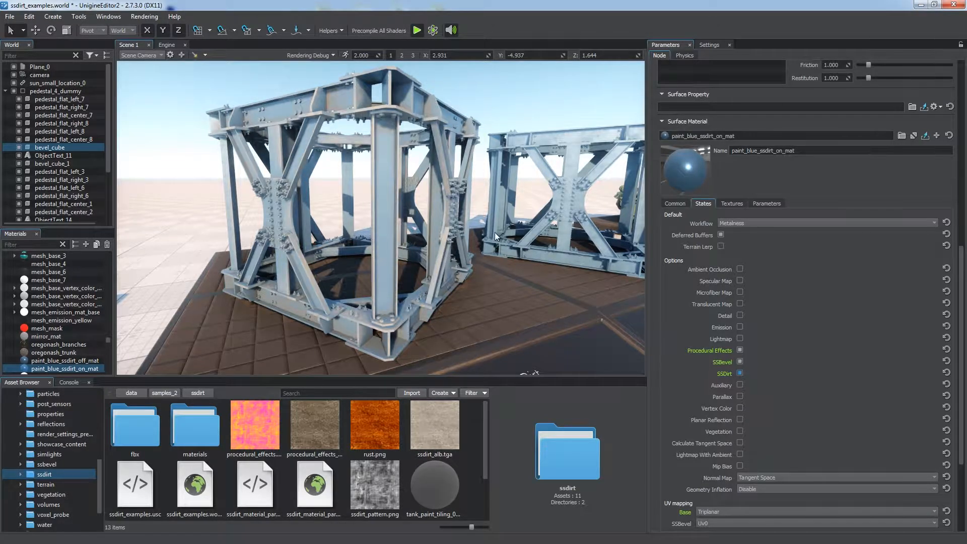
left_click_drag(496, 233, 409, 237, "alt")
Examine the metal constructions in the Albedo rendering debug view
left_click(328, 52)
left_click(336, 79)
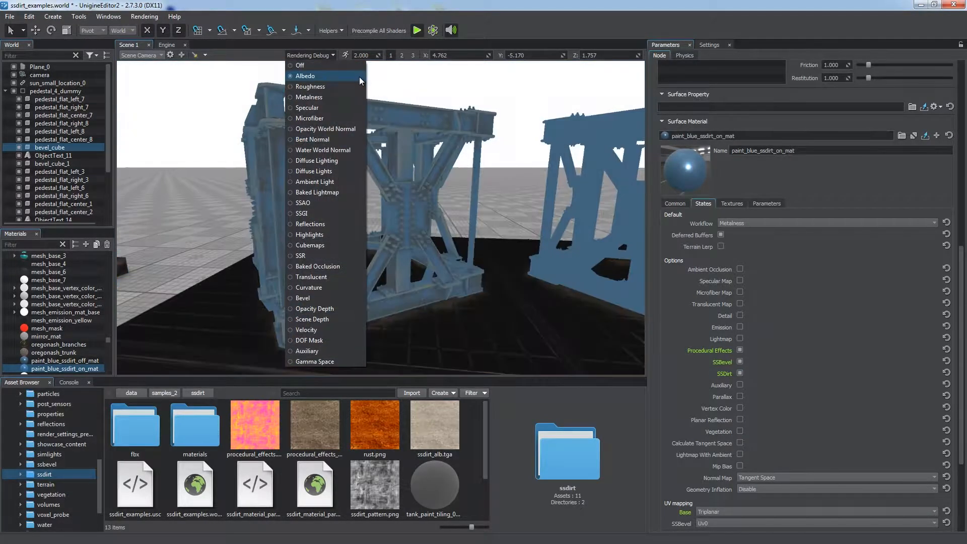
left_click_drag(362, 131, 382, 91, "alt")
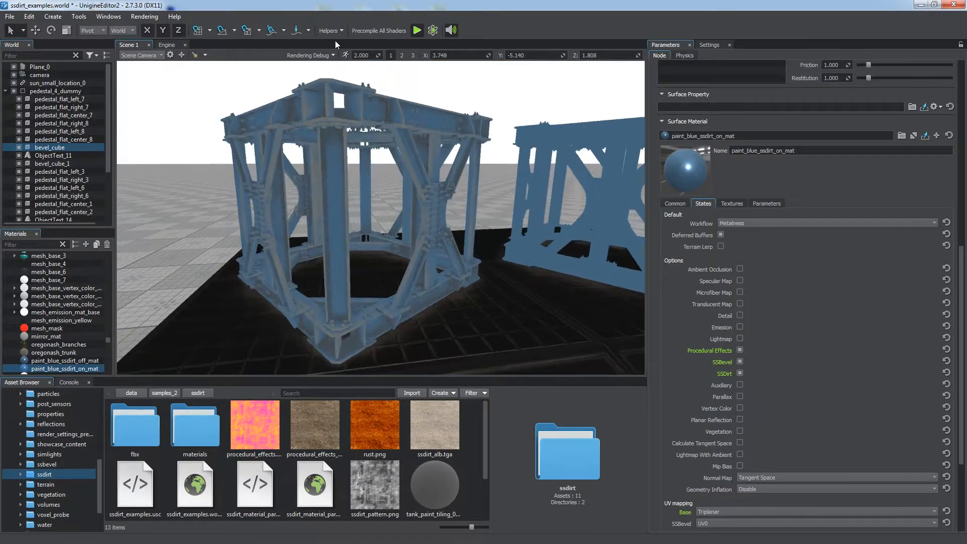
Compare the Roughness, Metalness and Specular debug views of the metal constructions, and turn rendering debug off
left_click(322, 56)
left_click(318, 88)
left_click(321, 97)
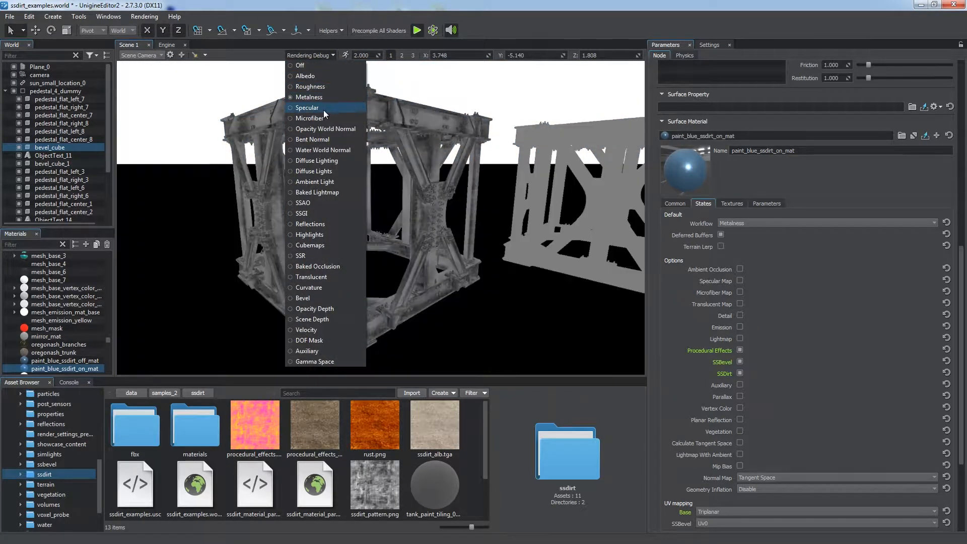
left_click(323, 109)
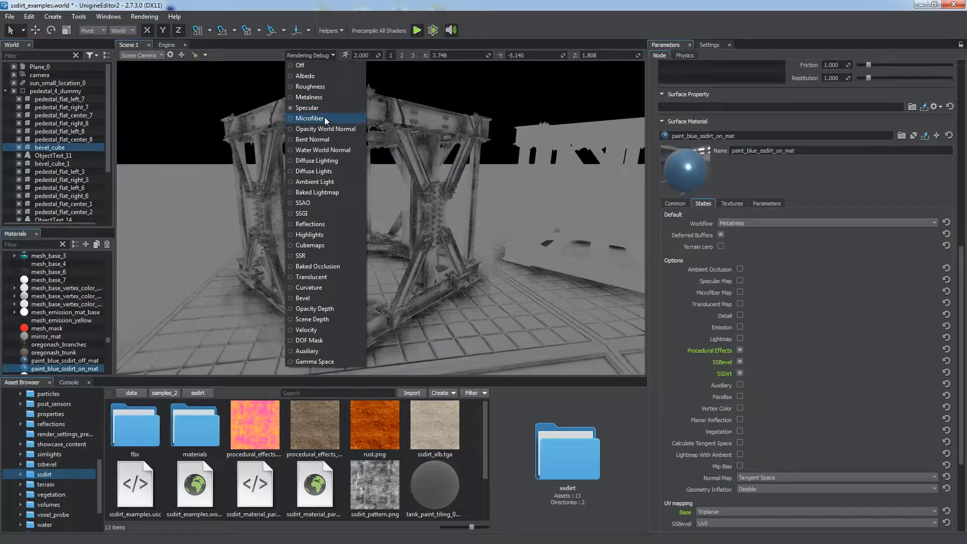
left_click(314, 65)
left_click(316, 55)
left_click_drag(443, 191, 412, 195, "alt")
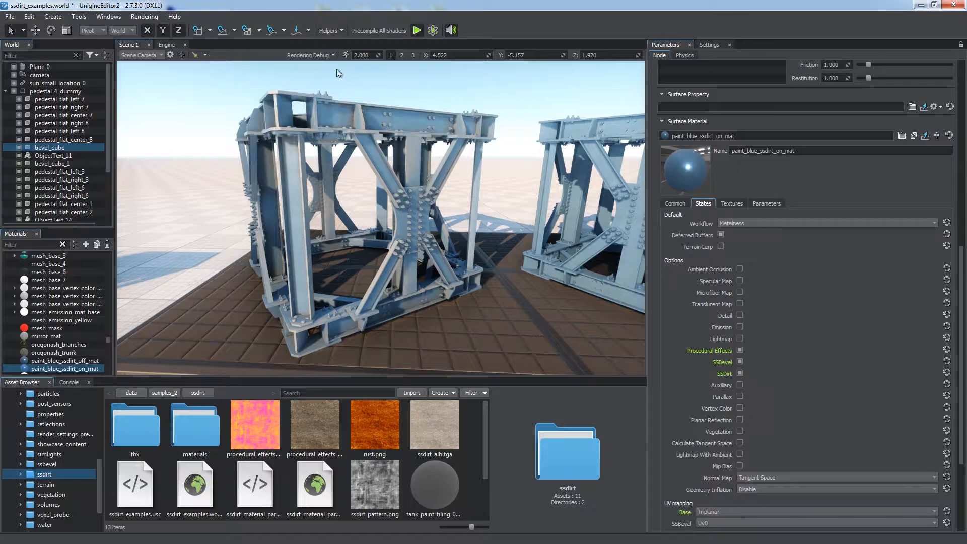
Switch rendering debug to Curvature and examine the metal constructions from different distances
left_click(312, 56)
left_click(342, 289)
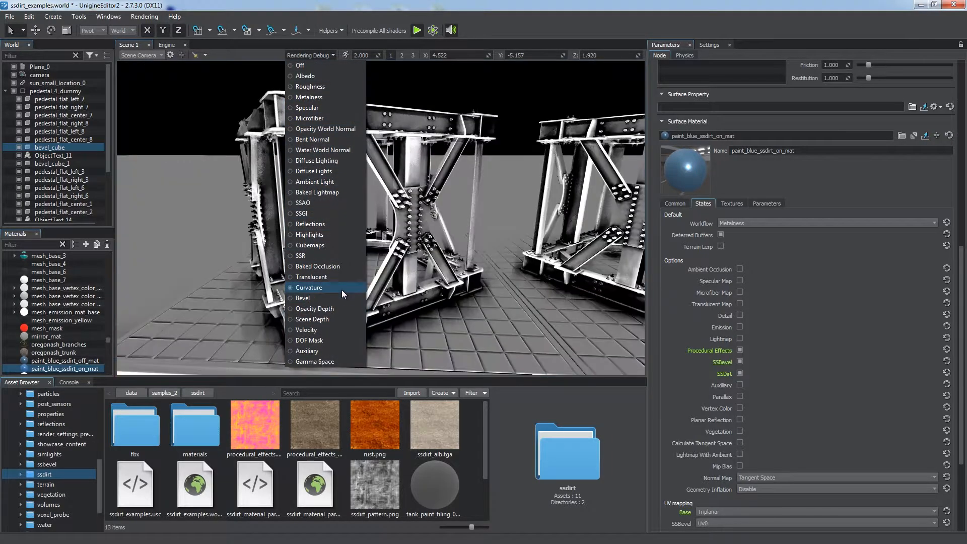
left_click(310, 55)
left_click_drag(377, 175, 382, 202, "alt")
scroll(606, 184, "down", 3)
scroll(334, 187, "up", 3)
In the SSDirt render settings, set Quality to High and keep Resolution at Full
left_click(710, 44)
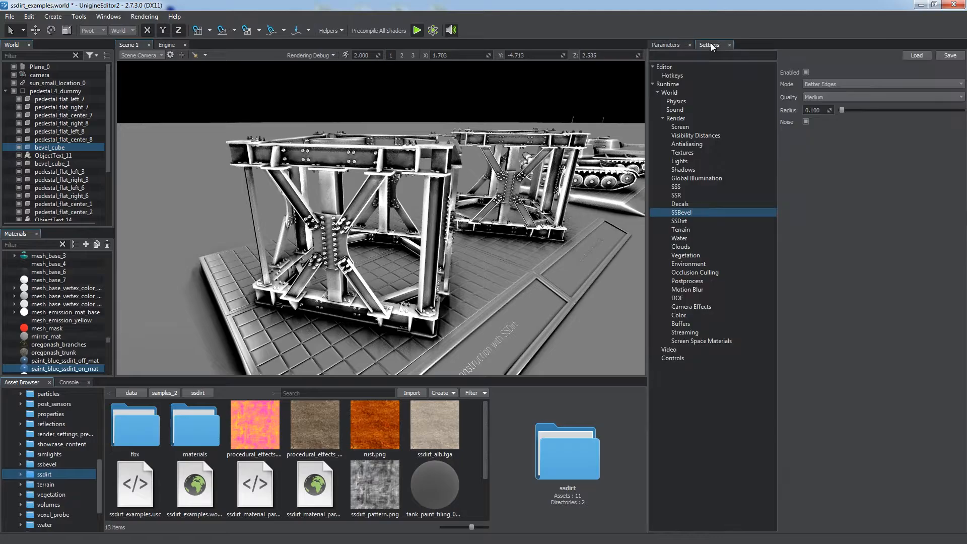
left_click(680, 221)
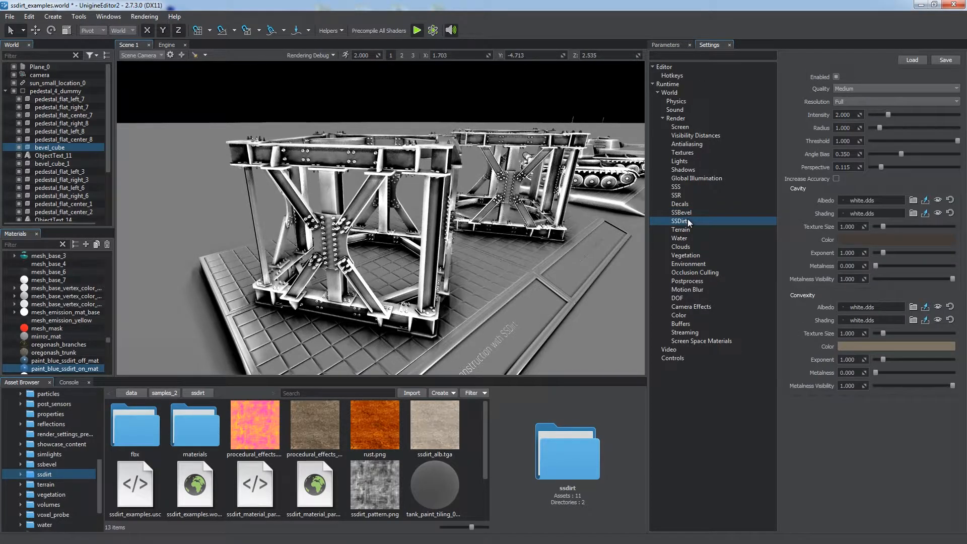
left_click(876, 88)
left_click(859, 109)
left_click(859, 102)
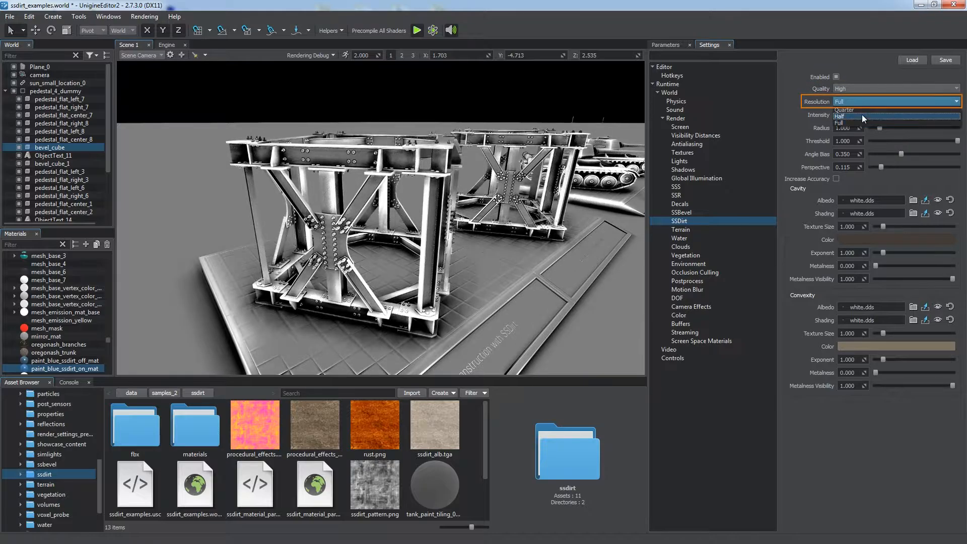
left_click(856, 123)
Try a different SSDirt Intensity and undo the changes
mouse_move(886, 117)
left_mouse_down()
mouse_move(876, 114)
mouse_move(890, 116)
mouse_move(875, 128)
mouse_move(890, 128)
mouse_move(873, 131)
mouse_move(935, 141)
mouse_move(862, 154)
mouse_move(918, 166)
mouse_move(876, 167)
left_mouse_up()
key("ctrl+z")
key("ctrl+z")
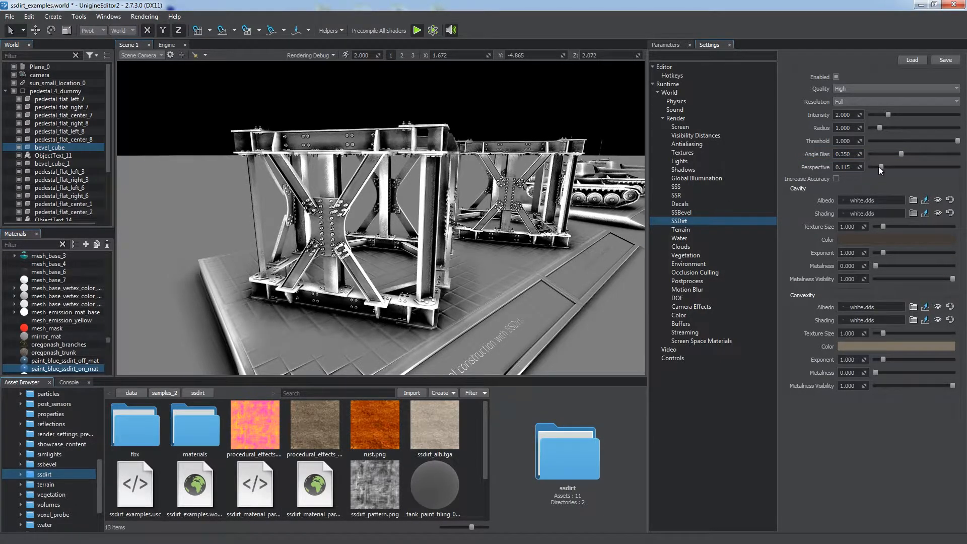
Compare SSDirt Perspective at 0.000 and at 1.000 by viewing the constructions from near and far
left_click_drag(873, 167, 868, 168)
scroll(394, 236, "up", 5)
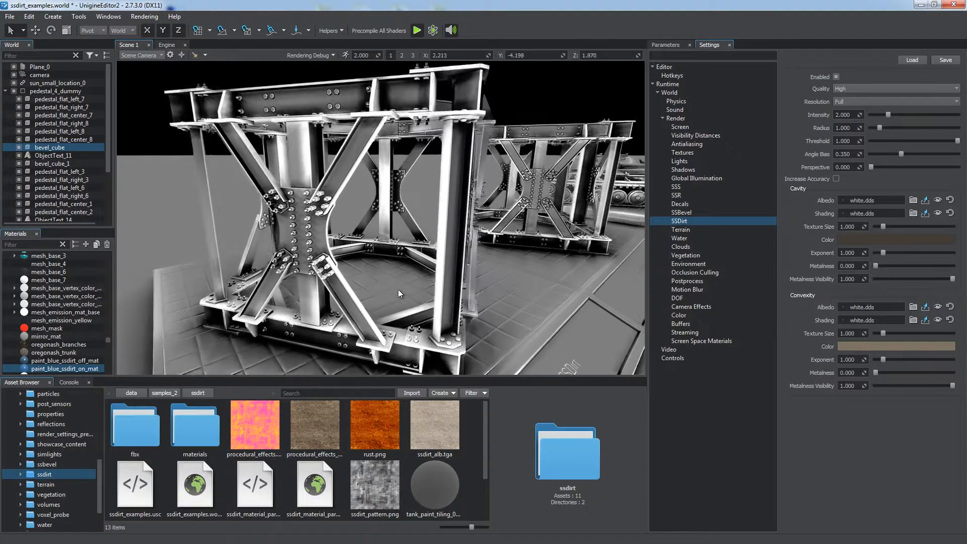
scroll(400, 311, "down", 5)
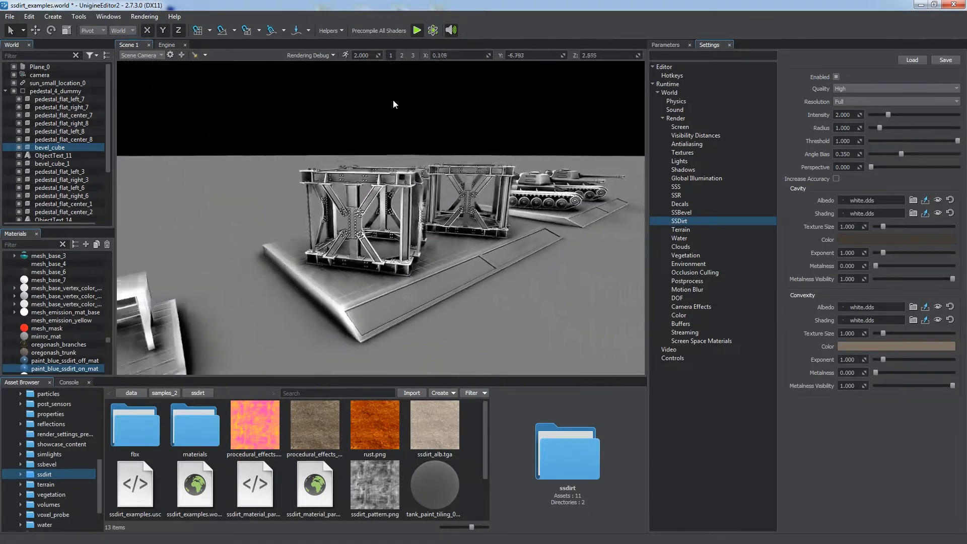
scroll(401, 115, "up", 5)
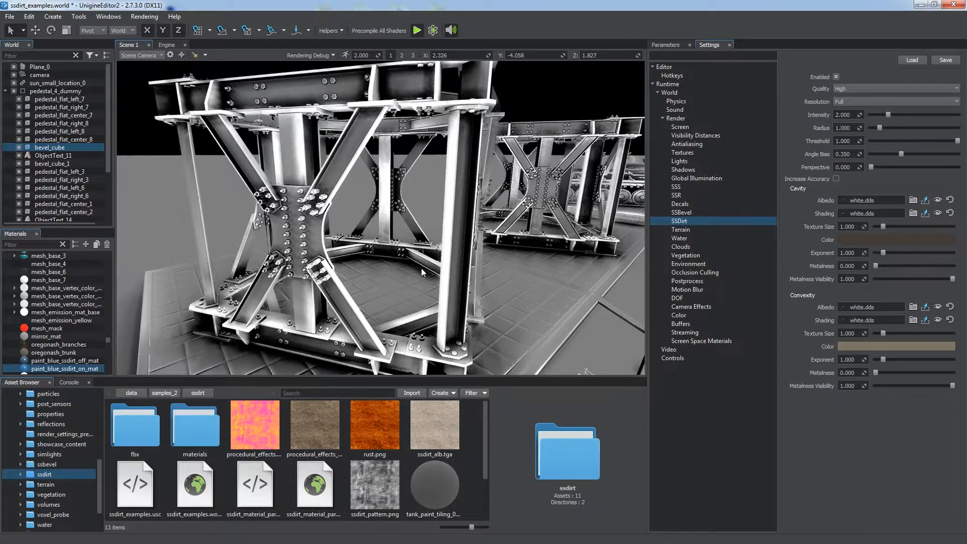
left_click_drag(875, 168, 957, 168)
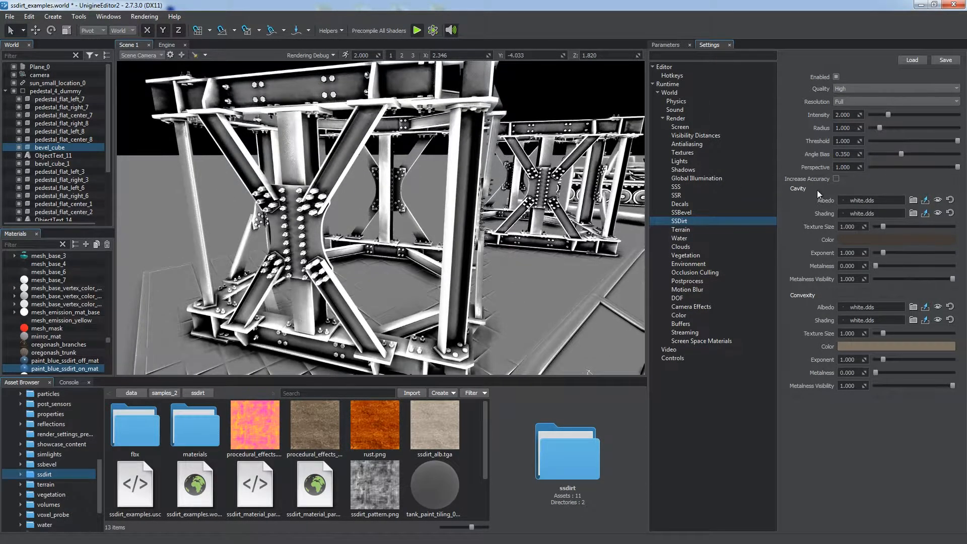
right_click_drag(598, 328, 574, 187, "alt")
Set the SSDirt Perspective to 0.063 and turn on Increase Accuracy
mouse_move(957, 168)
left_mouse_down()
mouse_move(860, 168)
mouse_move(957, 168)
mouse_move(715, 203)
mouse_move(876, 167)
left_mouse_up()
left_click_drag(420, 239, 313, 245, "alt")
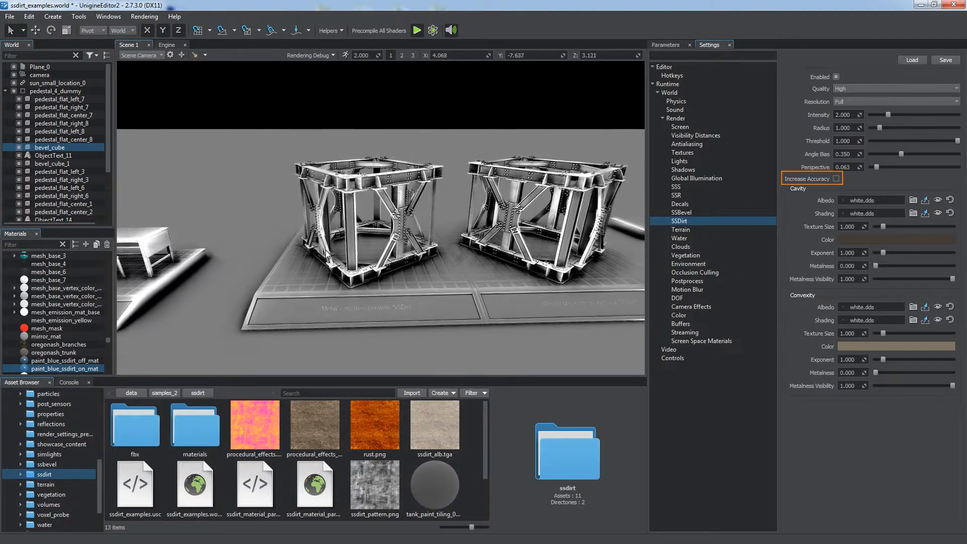
scroll(313, 245, "up", 4)
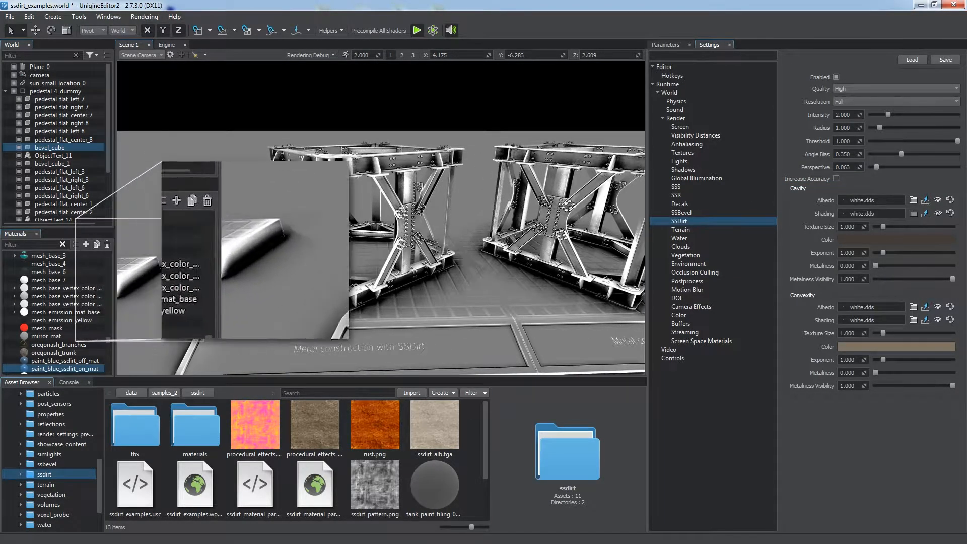
left_click(837, 179)
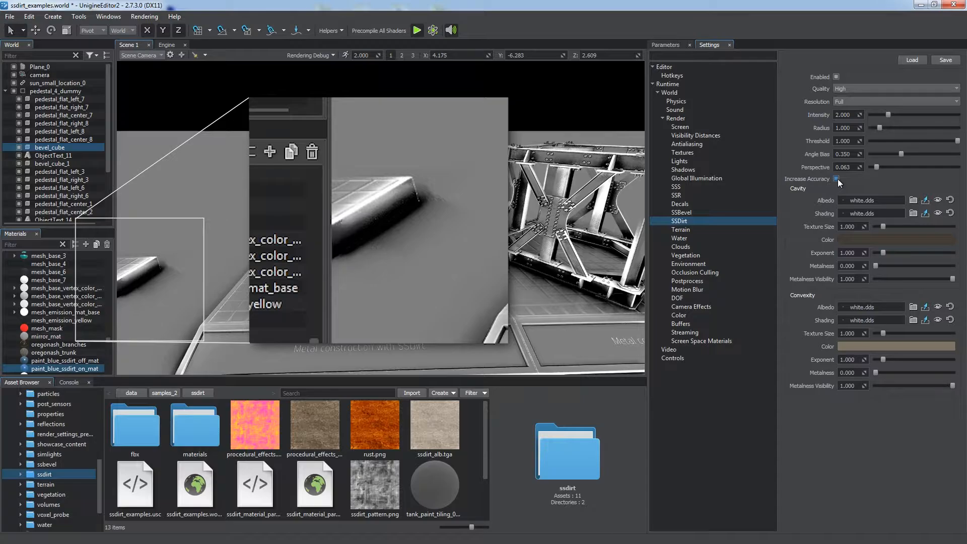
Compare the SSDirt result with Increase Accuracy off and on, and return the viewport to the final rendered image
left_click(836, 180)
left_click(836, 180)
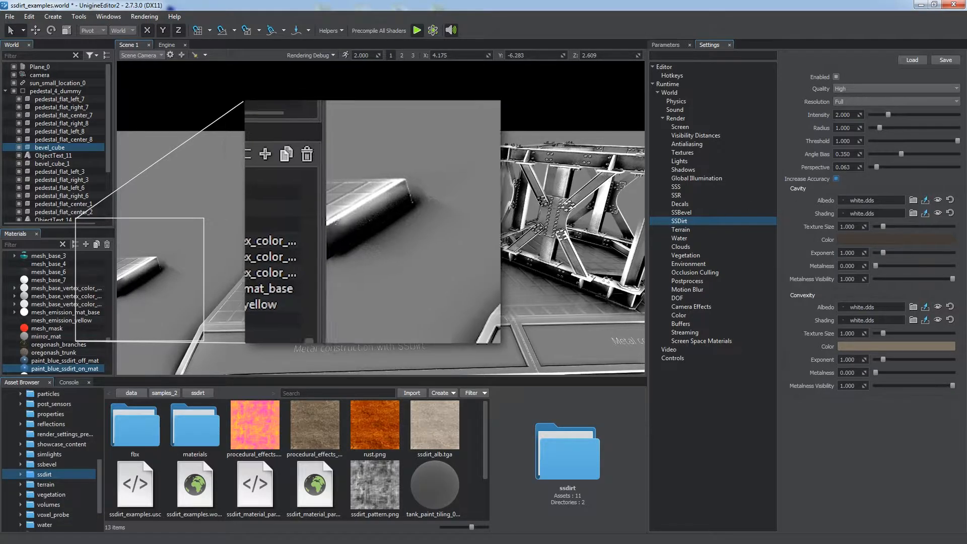
left_click_drag(398, 241, 454, 241, "alt")
left_click(323, 56)
left_click(322, 57)
left_click_drag(376, 230, 398, 257, "alt")
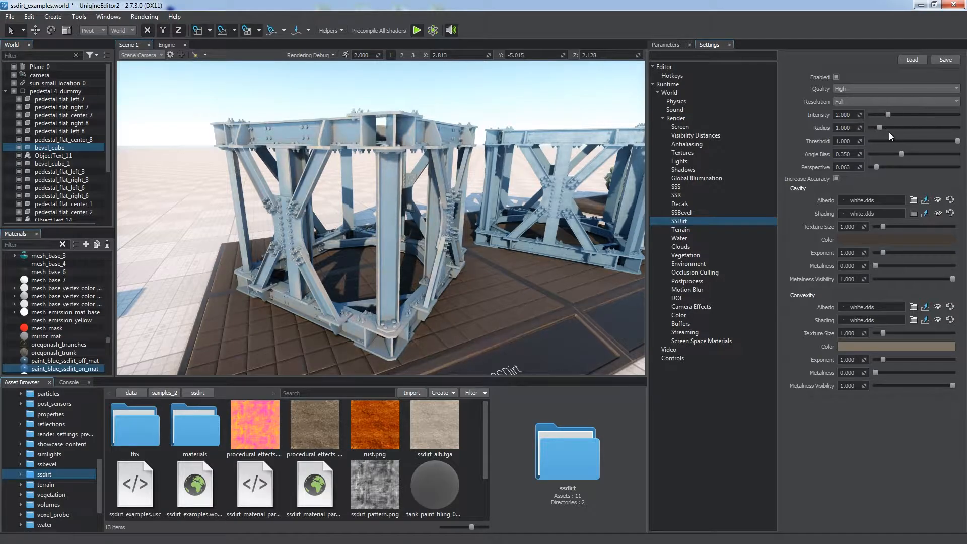
Try a different SSDirt Radius and undo the change
left_click_drag(882, 129, 878, 142)
key("ctrl+z")
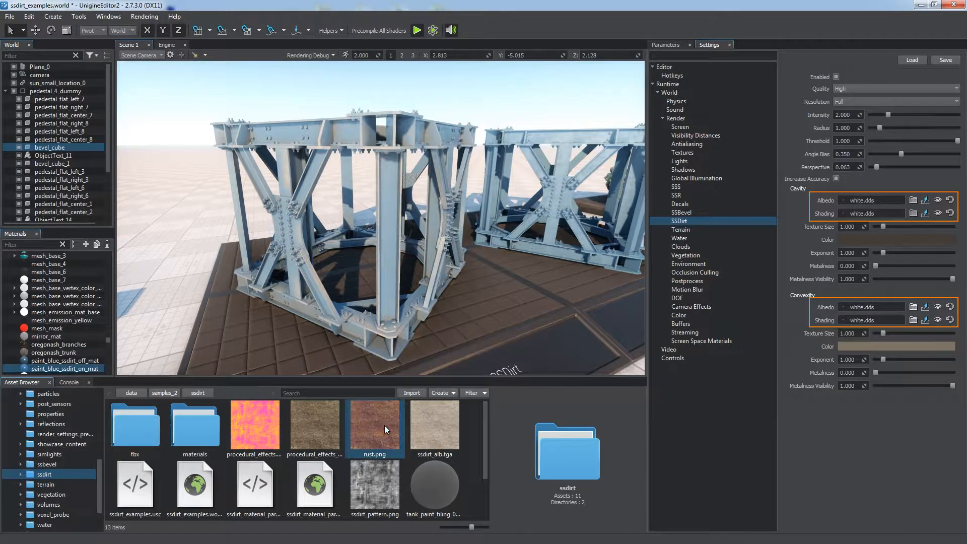
Assign rust.png as the Albedo texture for both SSDirt Cavity and Convexity and inspect the metal construction up close
left_click_drag(384, 428, 854, 202)
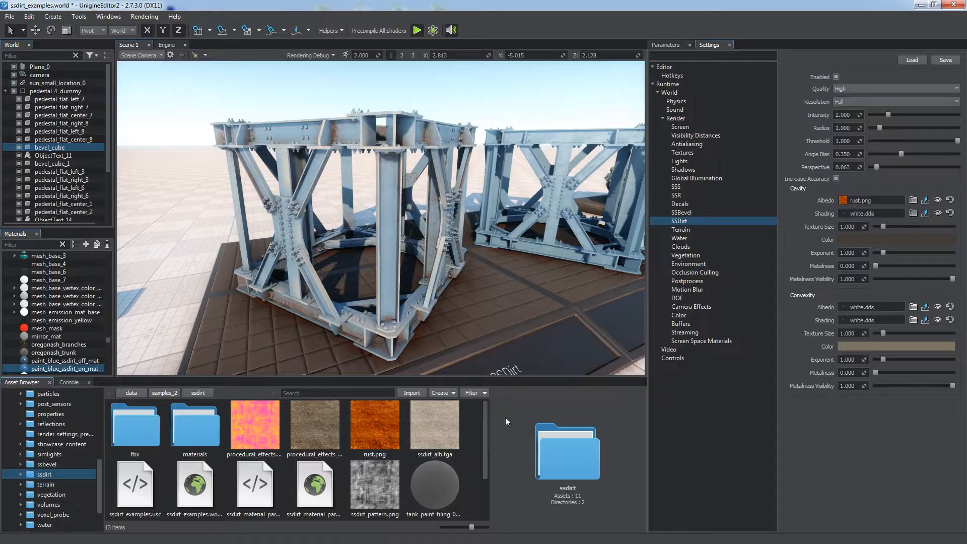
left_click_drag(852, 307, 854, 305)
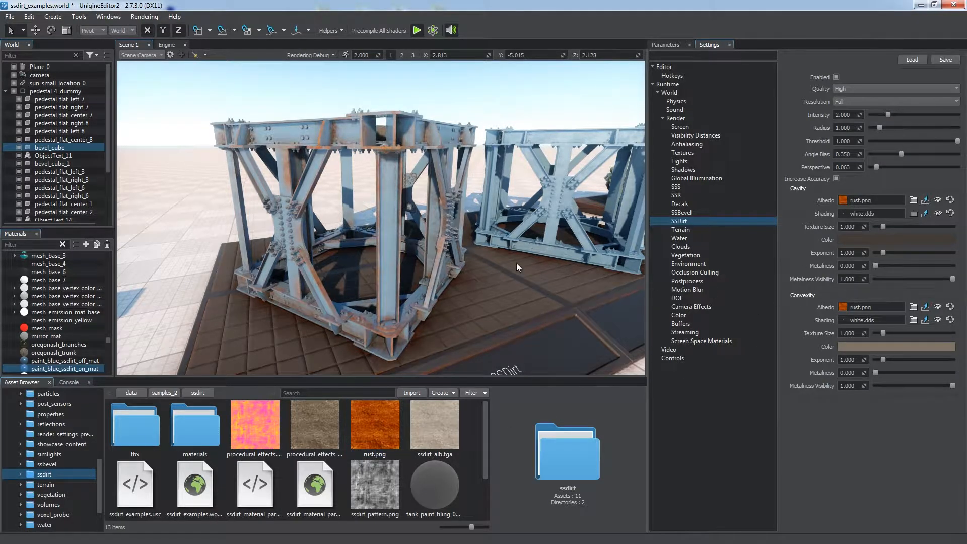
left_click_drag(516, 264, 526, 288, "alt")
left_click_drag(468, 239, 455, 183, "alt")
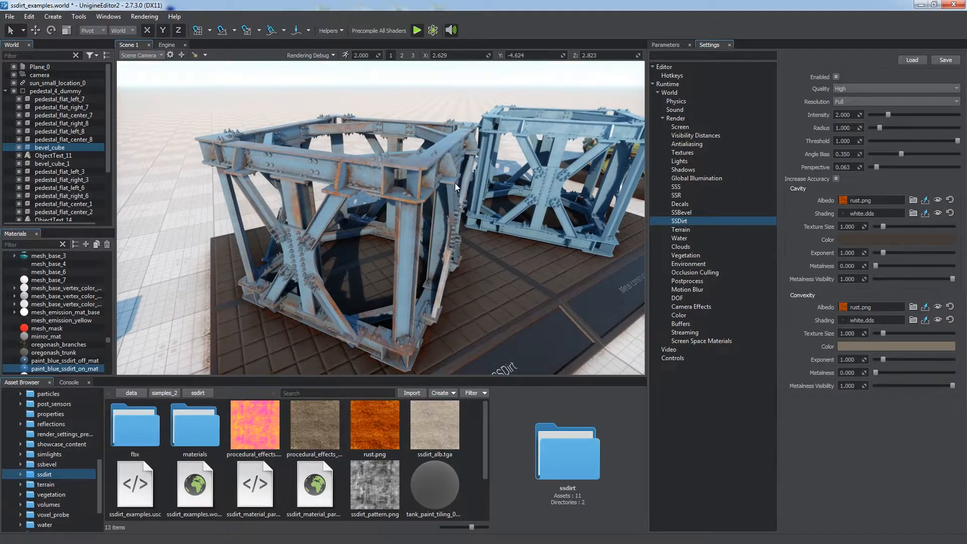
scroll(465, 226, "up", 5)
scroll(469, 231, "up", 1)
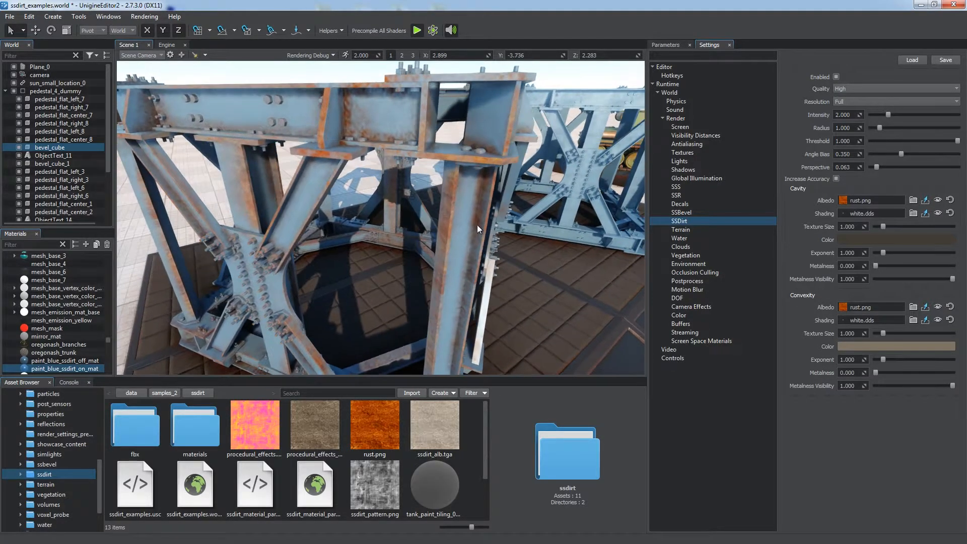
Try other Texture Size values for the SSDirt Cavity and Convexity and undo both changes
left_click_drag(884, 226, 877, 233)
key("ctrl+z")
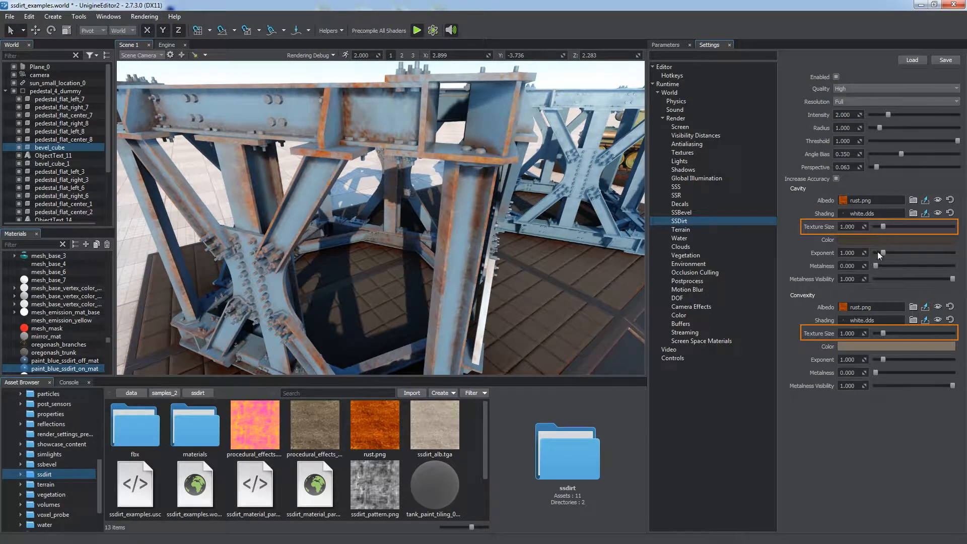
left_click_drag(884, 334, 889, 333)
key("ctrl+z")
Replace the Cavity and Convexity Albedo textures with billboards_00_d.dds and try a smaller Convexity Texture Size
left_click_drag(879, 201, 799, 202)
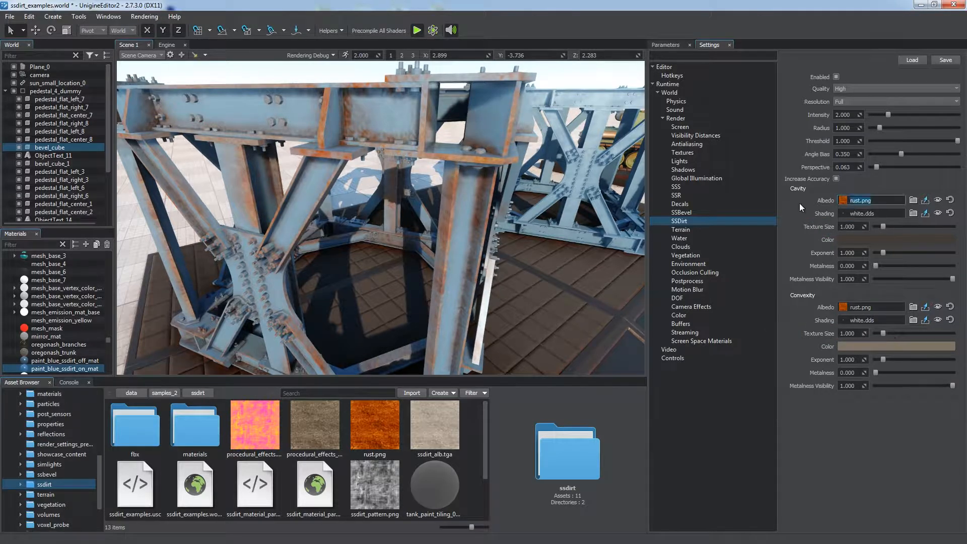
type("bill")
left_click(874, 233)
left_click_drag(879, 307, 824, 308)
type("bill")
key("Down")
key("Down")
key("Down")
key("Down")
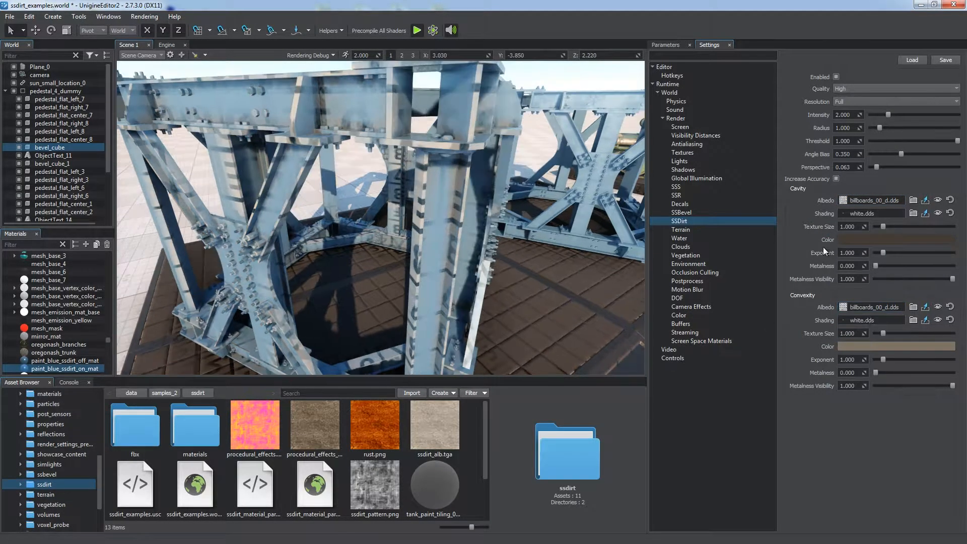
left_click_drag(884, 334, 877, 339)
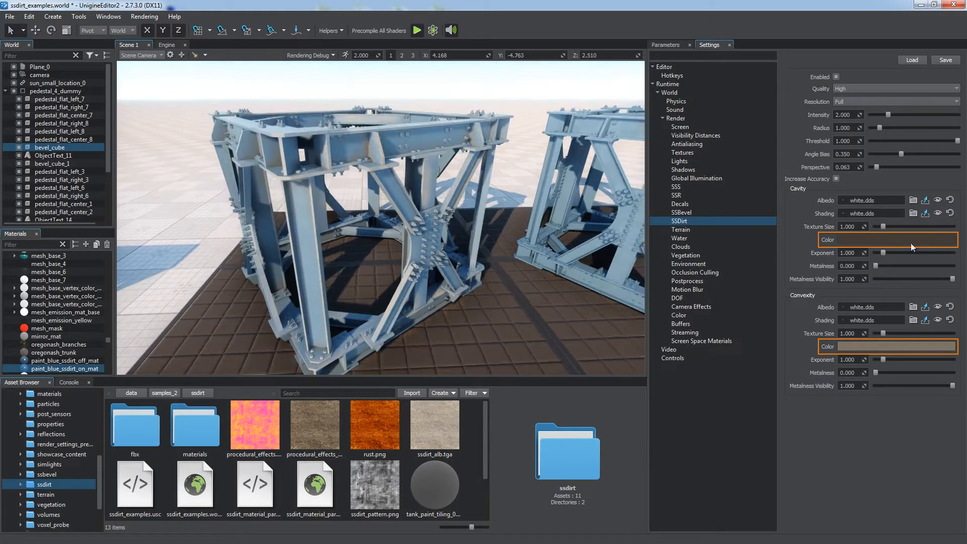
Set the SSDirt Cavity Color to the dark brown #422a08
left_click(887, 240)
left_click_drag(510, 164, 824, 179)
left_click(860, 231)
left_click(889, 204)
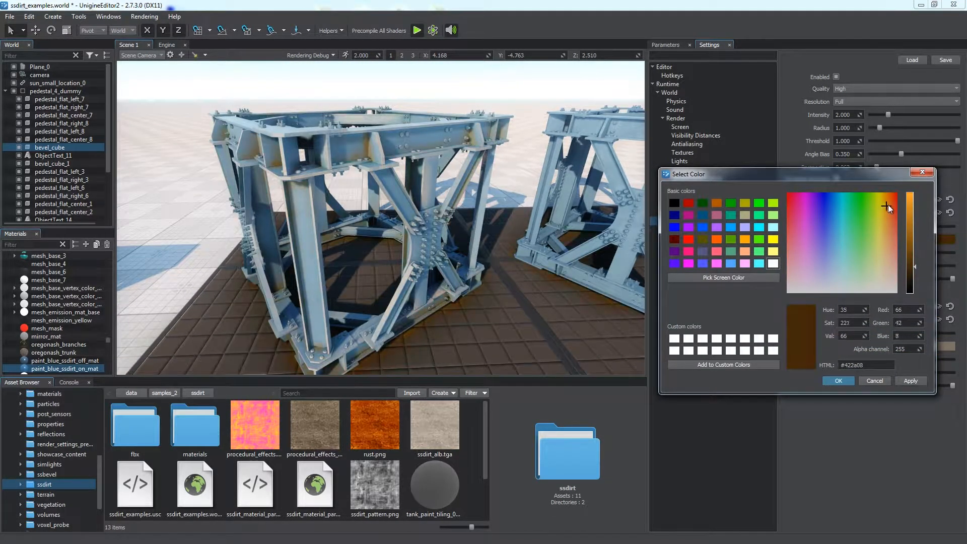
left_click(839, 381)
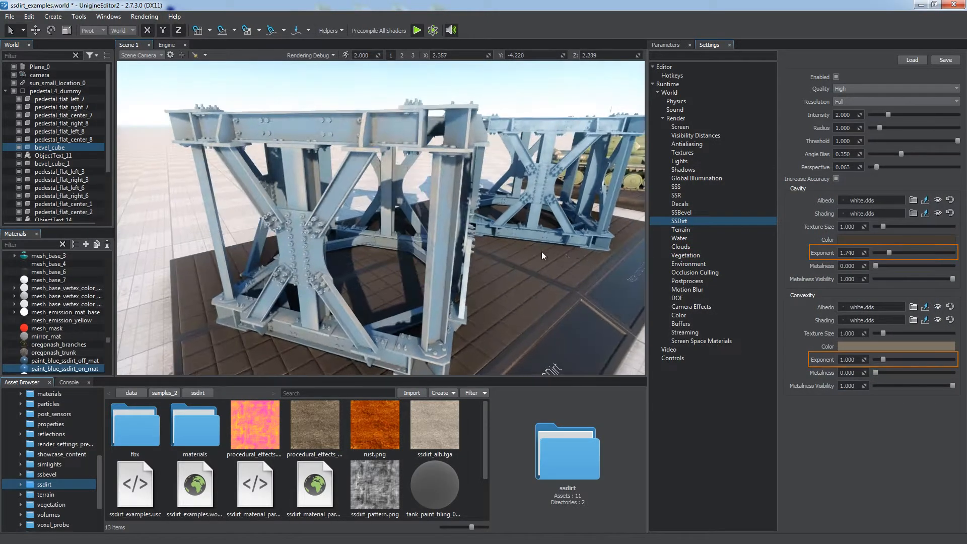
Try higher Exponent values for the SSDirt Cavity and Convexity
left_click_drag(883, 252, 900, 258)
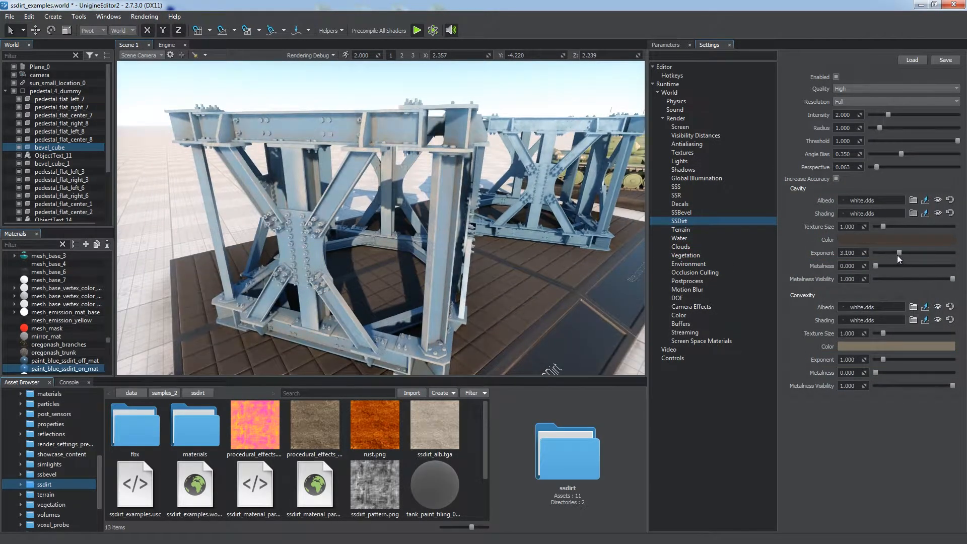
mouse_move(883, 359)
left_mouse_down()
mouse_move(875, 346)
mouse_move(922, 343)
left_mouse_up()
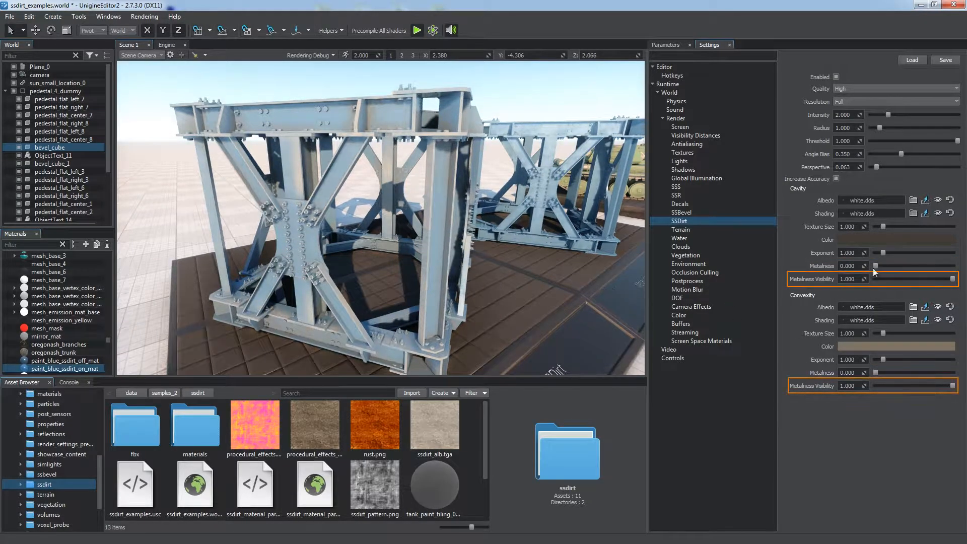
Set the SSDirt Cavity and Convexity Metalness to 1.000 and show the result in a greyscale debug view
left_click_drag(875, 266, 952, 266)
left_click_drag(876, 372, 953, 372)
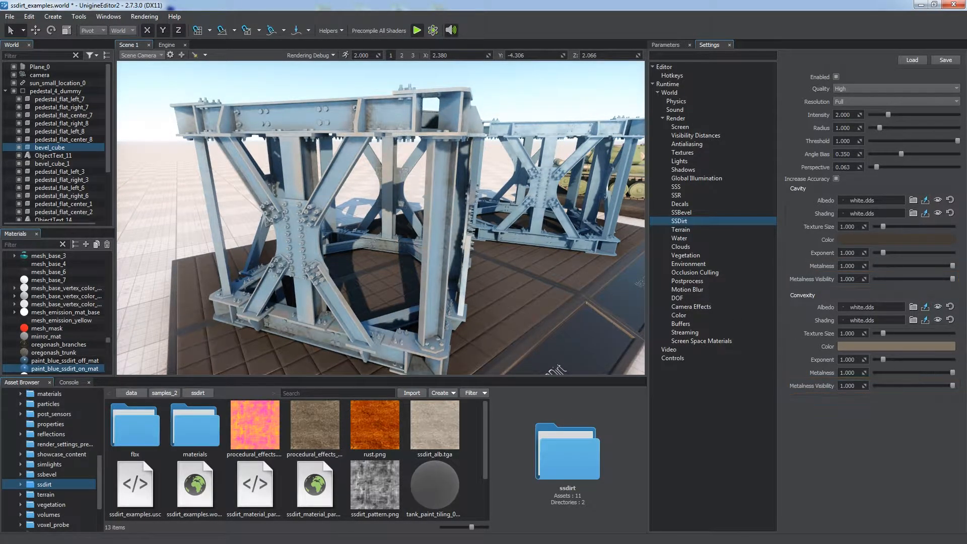
left_click(309, 56)
left_click(310, 96)
left_click(317, 56)
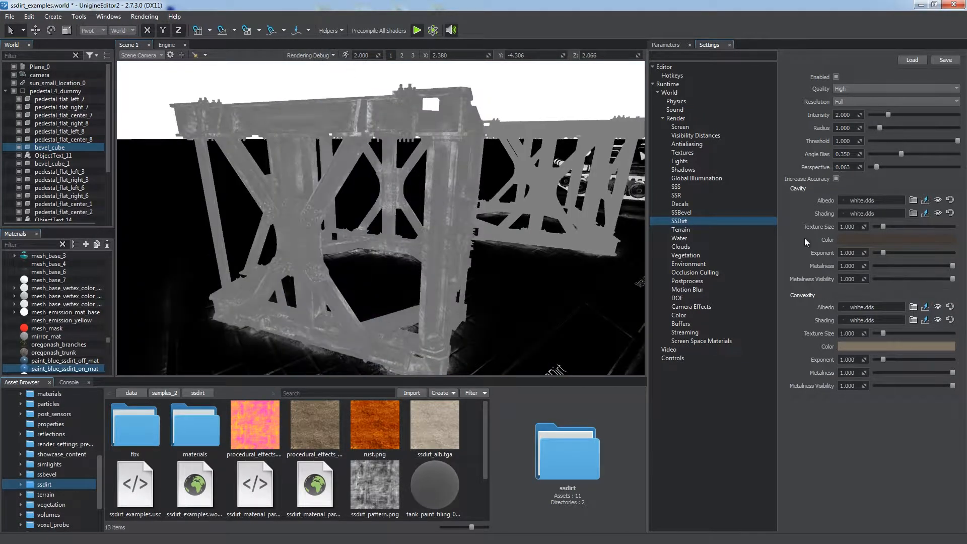
Vary the Convexity Metalness and Metalness Visibility in the debug view, and return the viewport to the final image
mouse_move(952, 373)
left_mouse_down()
mouse_move(926, 373)
mouse_move(953, 381)
left_mouse_up()
mouse_move(952, 386)
left_mouse_down()
mouse_move(895, 387)
mouse_move(953, 387)
left_mouse_up()
left_click(312, 56)
left_click(309, 66)
left_click_drag(436, 207, 316, 218, "alt")
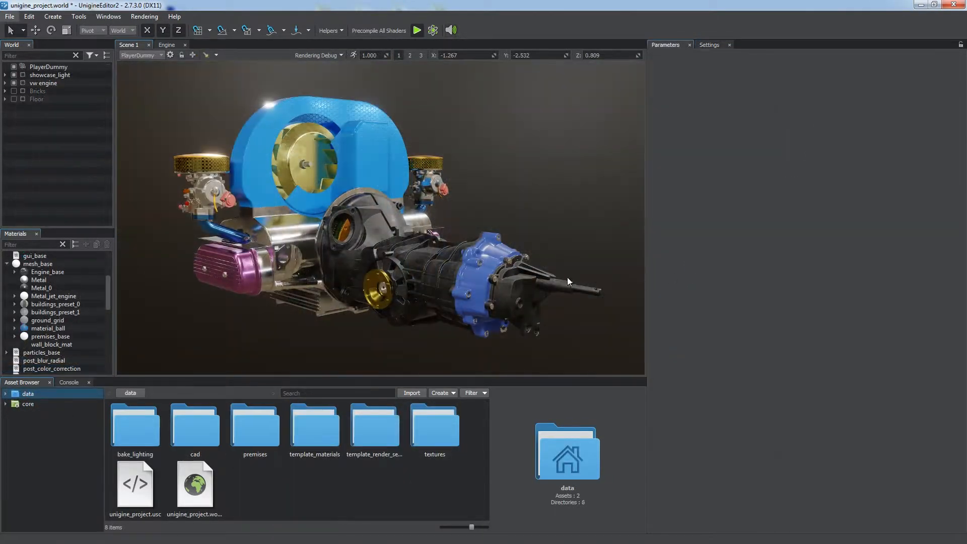
left_click(145, 17)
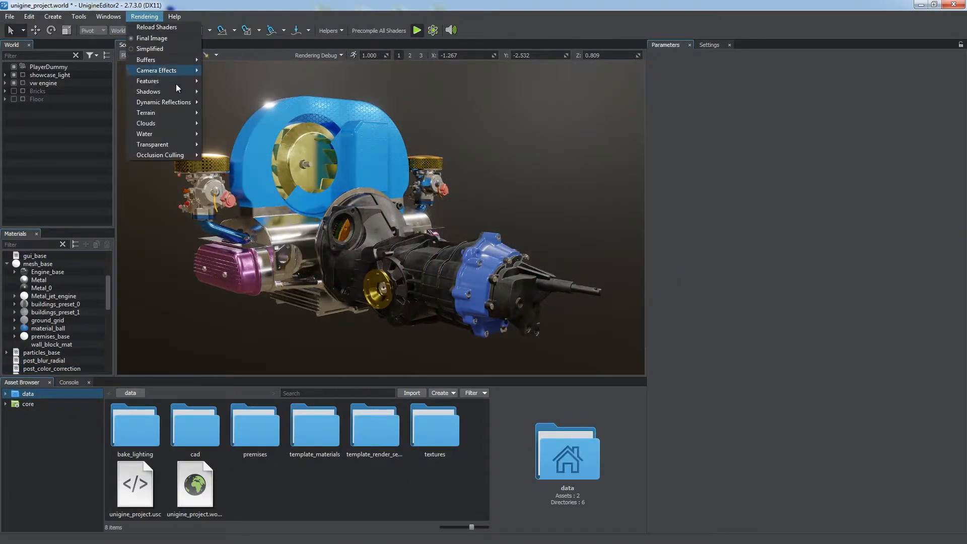
mouse_move(177, 82)
left_click(286, 8)
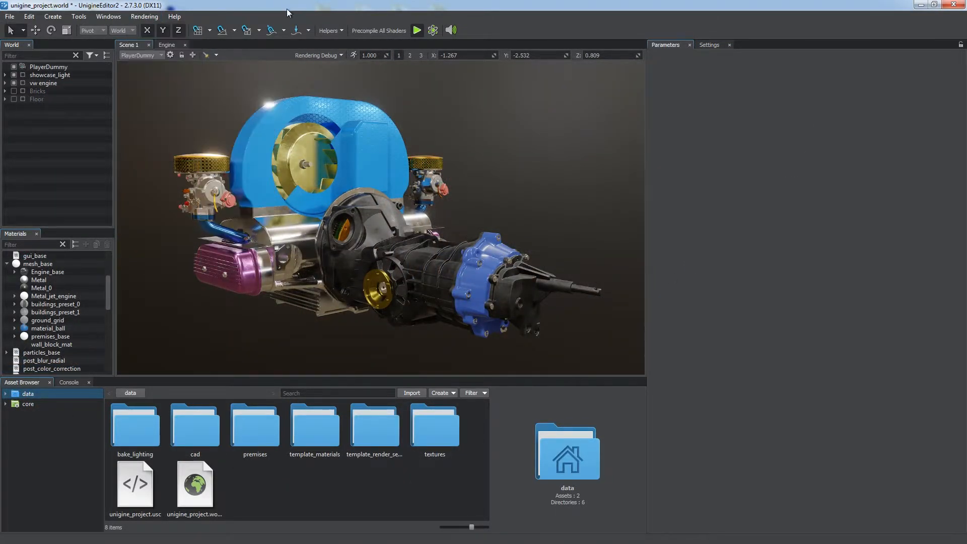
Enable the SSDirt state on the Engine_base material and view the engine from a slightly different angle
left_click(62, 272)
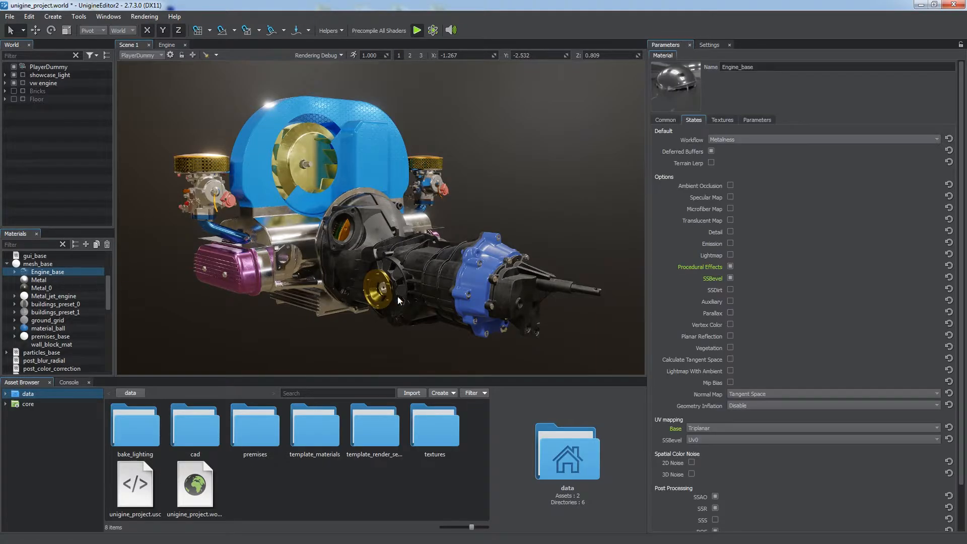
left_click(730, 290)
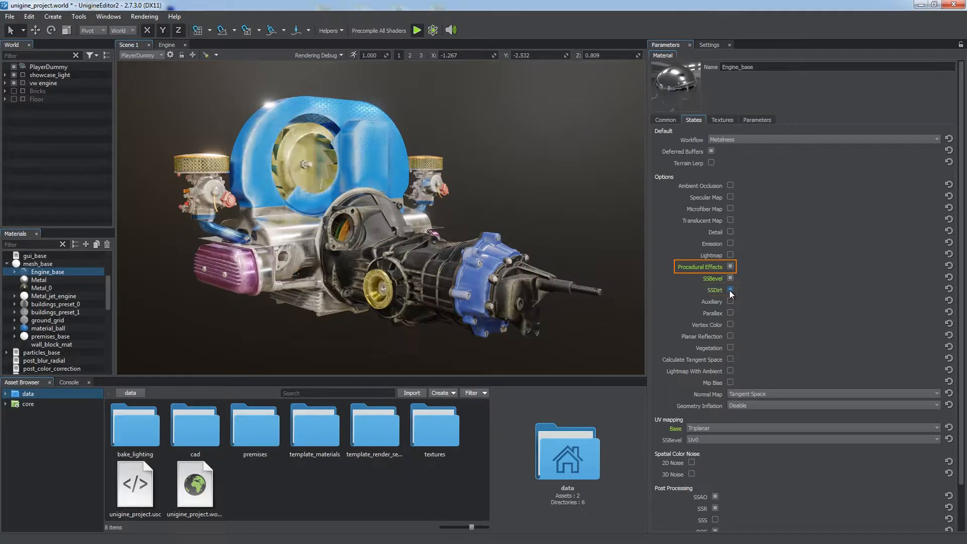
left_click_drag(546, 272, 563, 288, "alt")
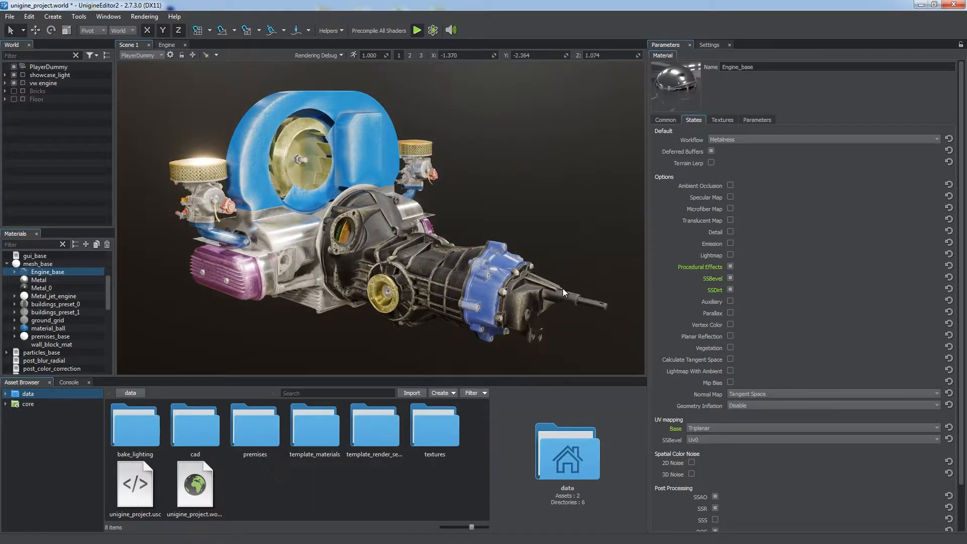
Try different SSDirt Cavity Scale and Convexity Scale values on the Engine_base material and reset both to their defaults
left_click(723, 120)
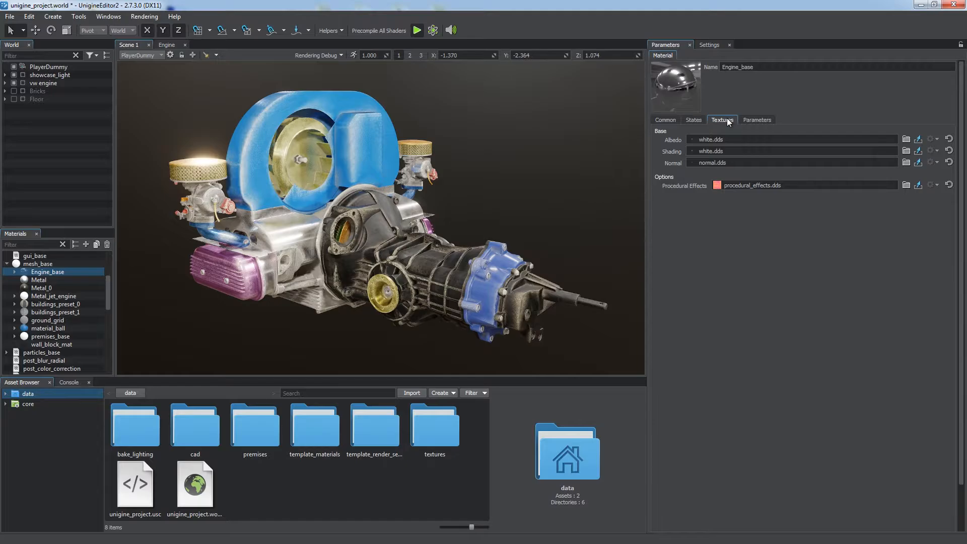
left_click(765, 120)
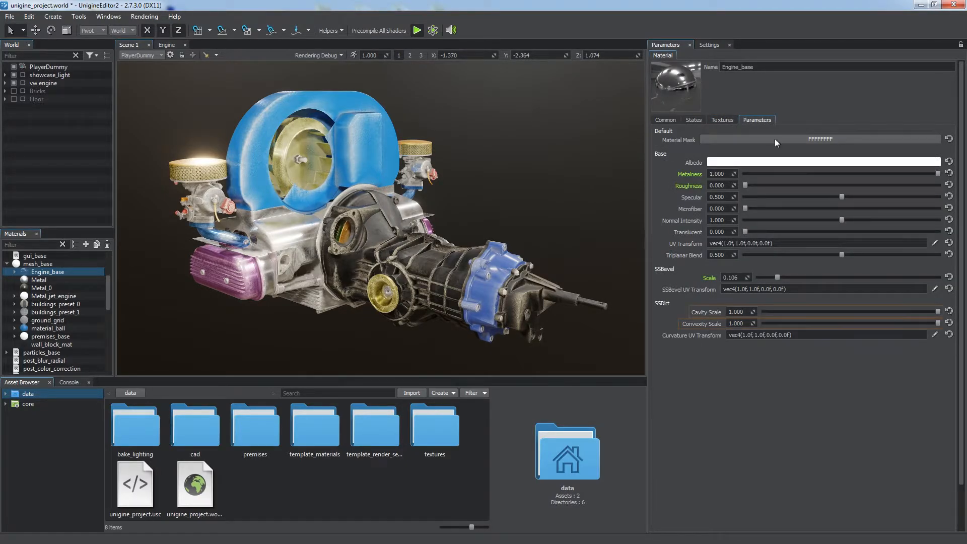
mouse_move(890, 312)
left_mouse_down()
mouse_move(797, 319)
mouse_move(904, 313)
mouse_move(889, 326)
mouse_move(767, 327)
mouse_move(911, 320)
left_mouse_up()
left_click(949, 311)
left_click(950, 323)
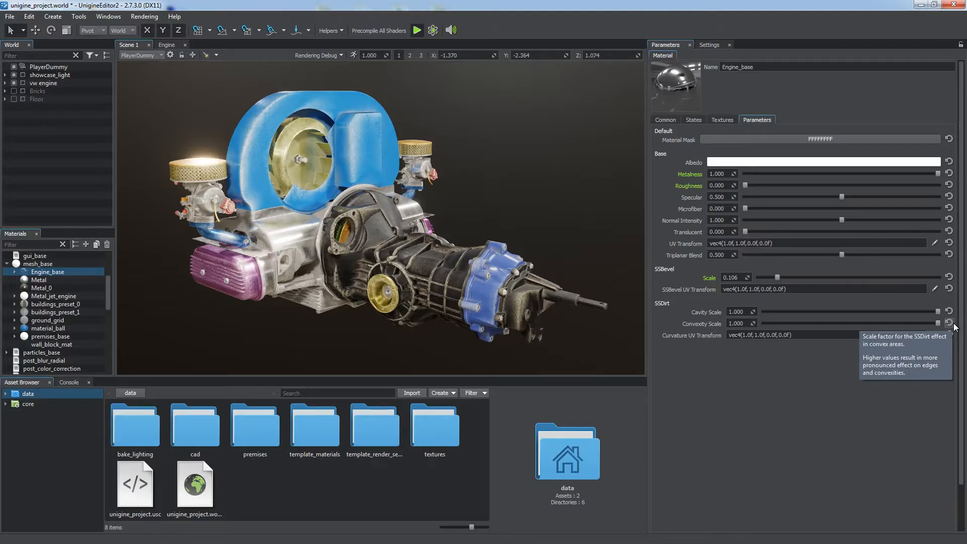
Adjust the SSDirt Convexity Scale in the materials of individual engine parts, including the black main casting and the magenta valve cover
left_click(710, 45)
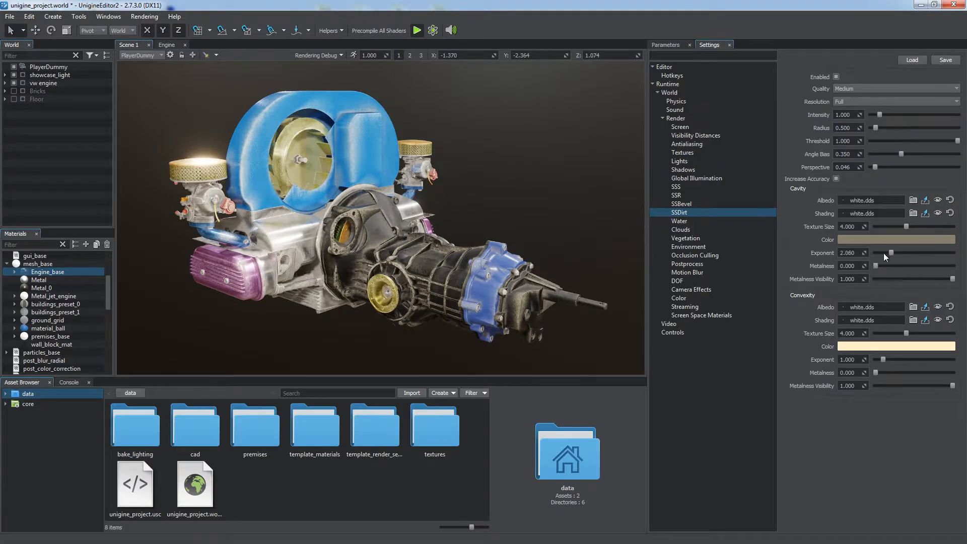
left_click(674, 45)
left_click(482, 292)
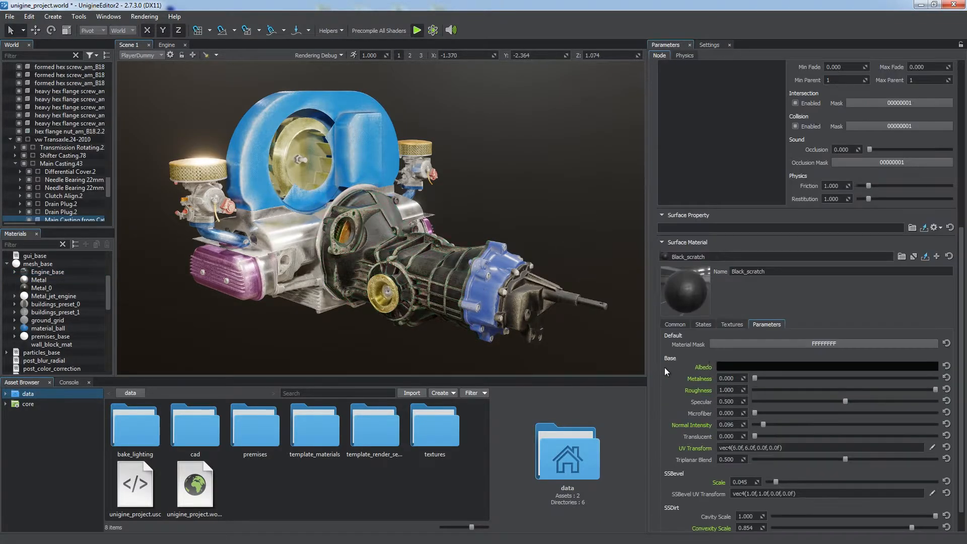
scroll(664, 367, "down", 3)
mouse_move(878, 497)
left_mouse_down()
mouse_move(802, 497)
mouse_move(874, 497)
left_mouse_up()
left_click(356, 167)
left_click(246, 275)
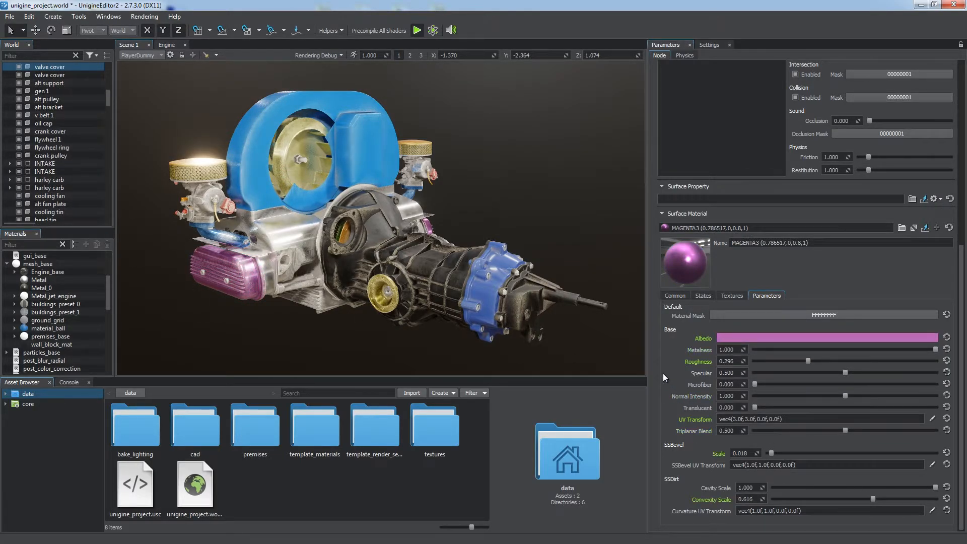
left_click(589, 254)
left_click_drag(589, 254, 777, 222, "alt")
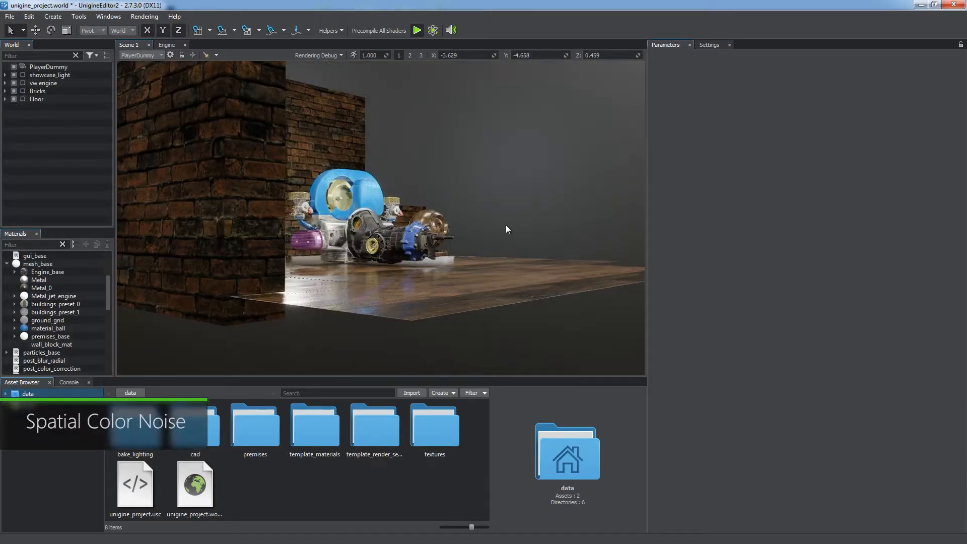
Select the floor_plane_10 plank of the wooden floor and enable 2D Noise in its wooden_floor material states
left_click_drag(506, 225, 253, 266, "alt")
left_click(443, 300)
left_click_drag(457, 305, 496, 315, "alt")
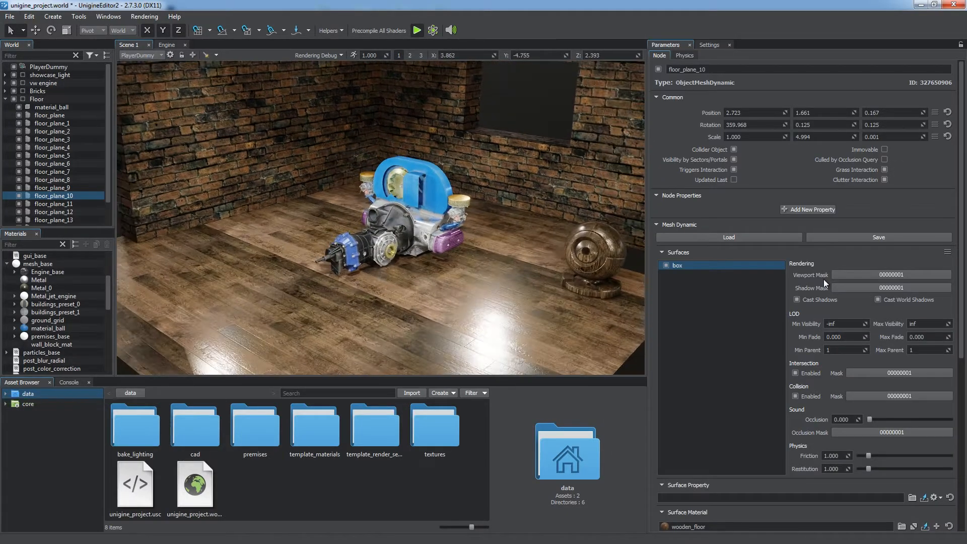
scroll(823, 279, "down", 9)
left_click(699, 325)
scroll(661, 346, "down", 3)
scroll(660, 346, "down", 3)
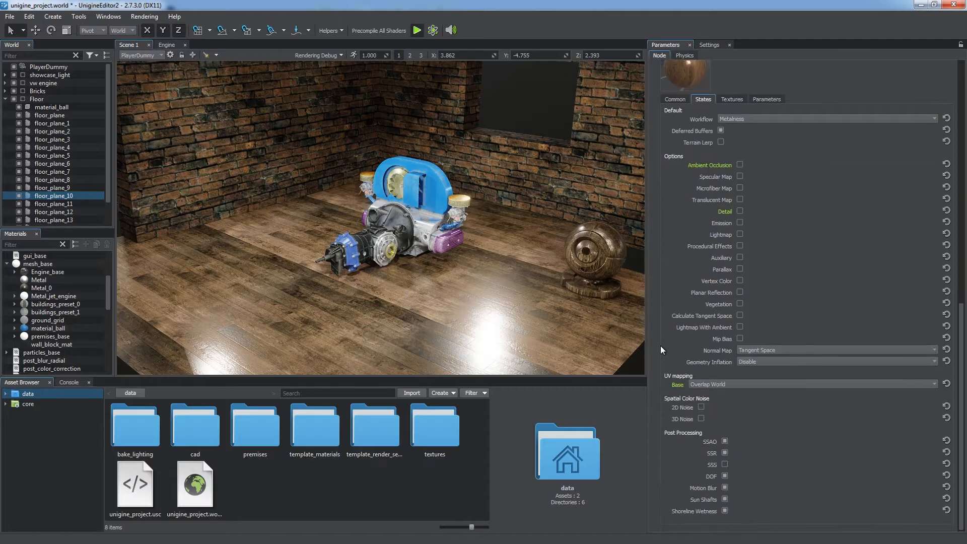
left_click(702, 407)
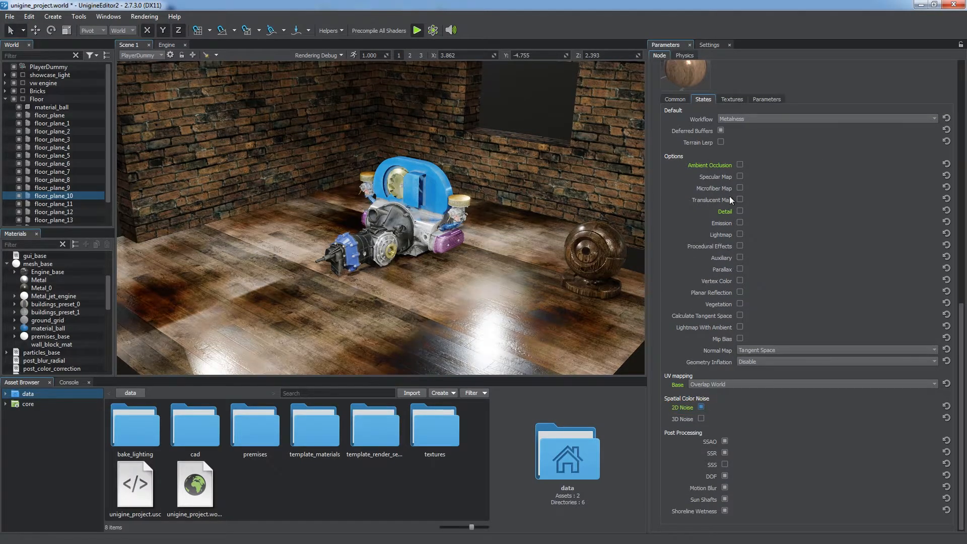
Set the wooden floor's 2D Noise intensity to 0.091 and edit the noise's UV Transform scale
left_click(731, 99)
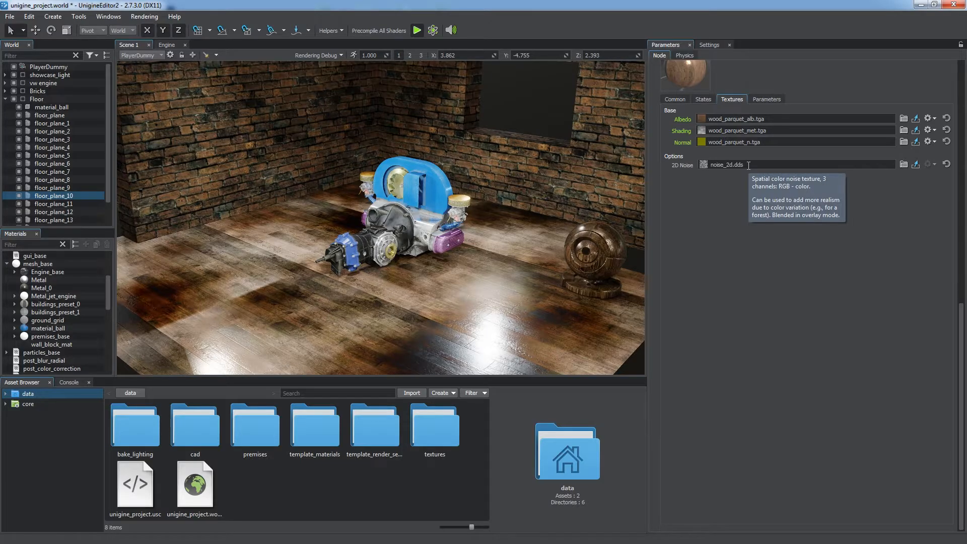
left_click(767, 98)
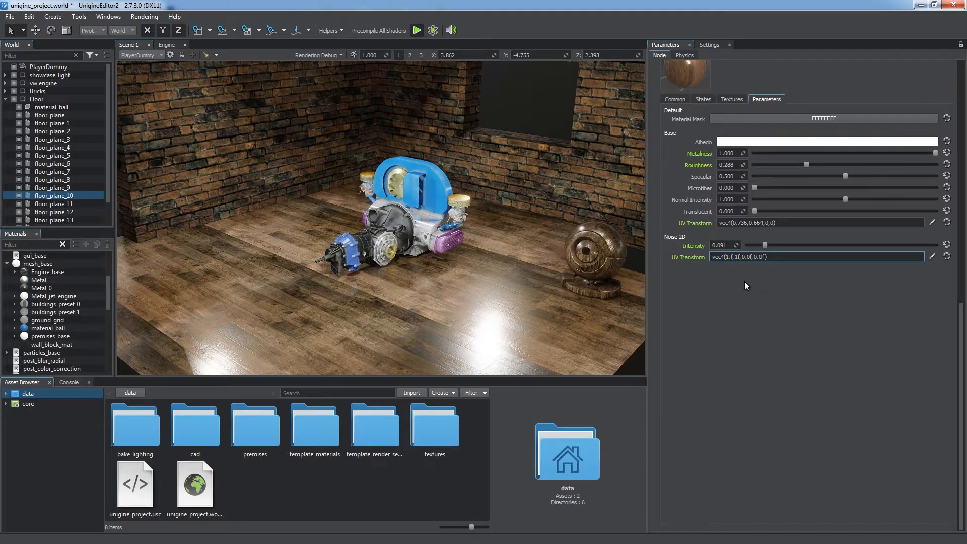
key("Return")
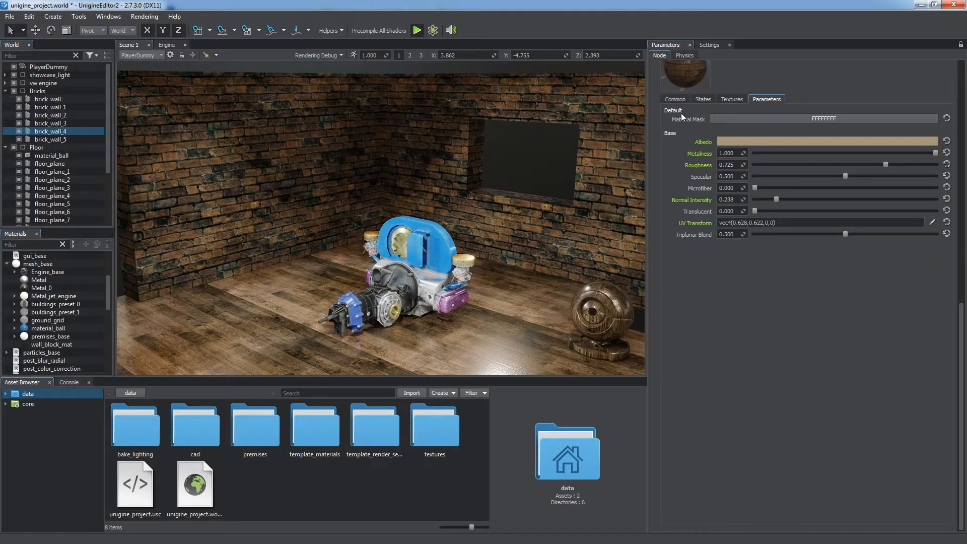
Enable 3D Noise in the brick_wall_4 material states and view its 3D Noise and Color gradient textures
left_click(701, 99)
left_click(701, 430)
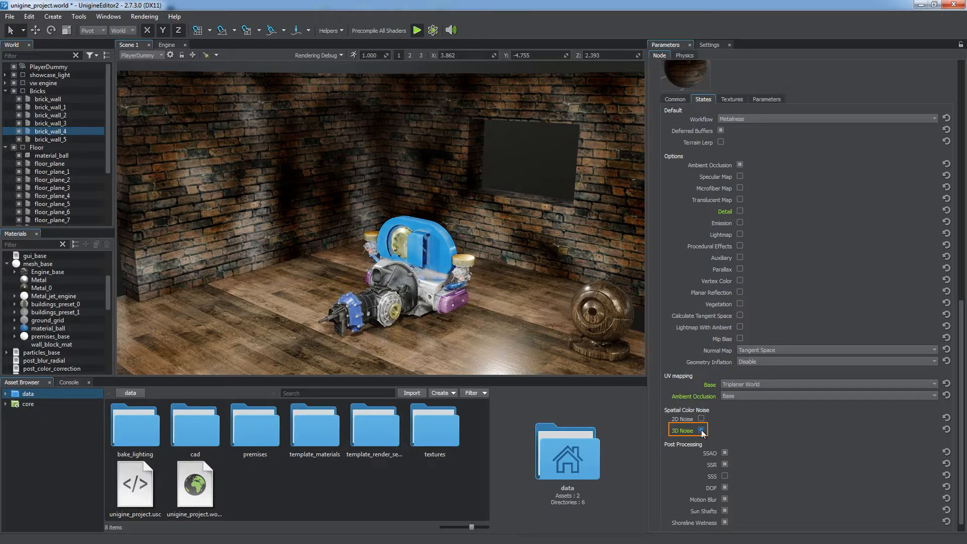
left_click(732, 98)
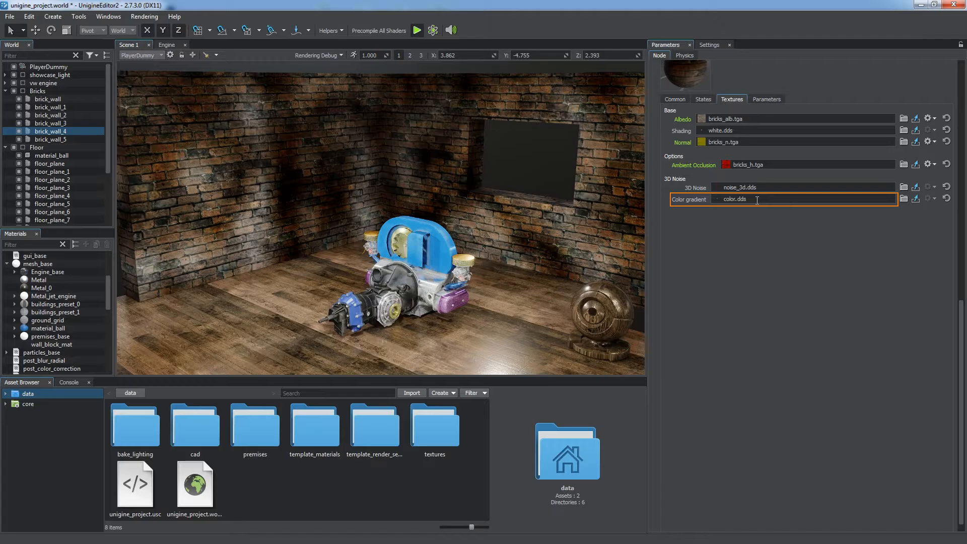
Lower the brick wall's 3D Noise intensity to 0.136, try a different noise UV Transform and undo that change
left_click(767, 99)
mouse_move(841, 257)
left_mouse_down()
mouse_move(868, 247)
mouse_move(726, 268)
mouse_move(830, 254)
mouse_move(757, 260)
left_mouse_up()
type("111")
key("Return")
key("ctrl+z")
key("ctrl+z")
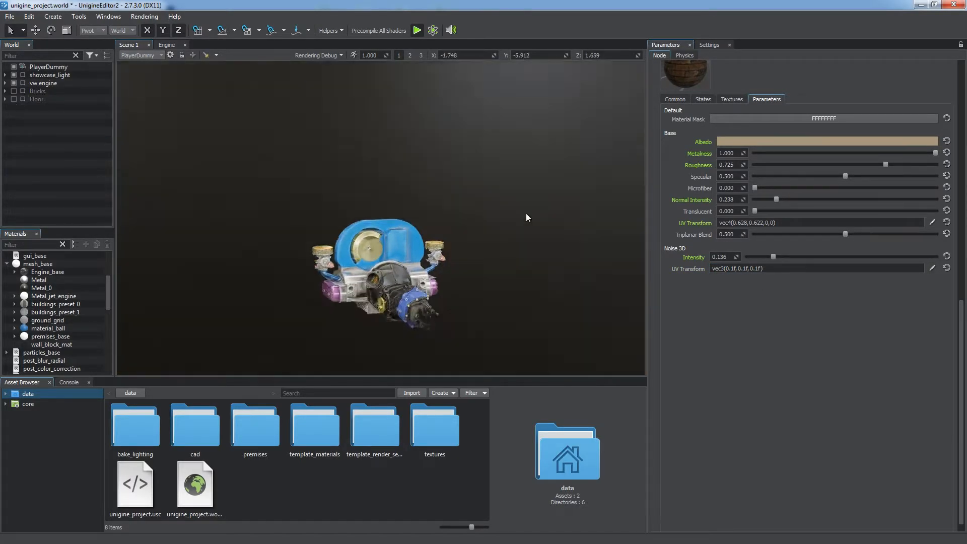
Create an orthographic decal and place it on the engine's blue fan housing
right_click_drag(525, 213, 507, 422)
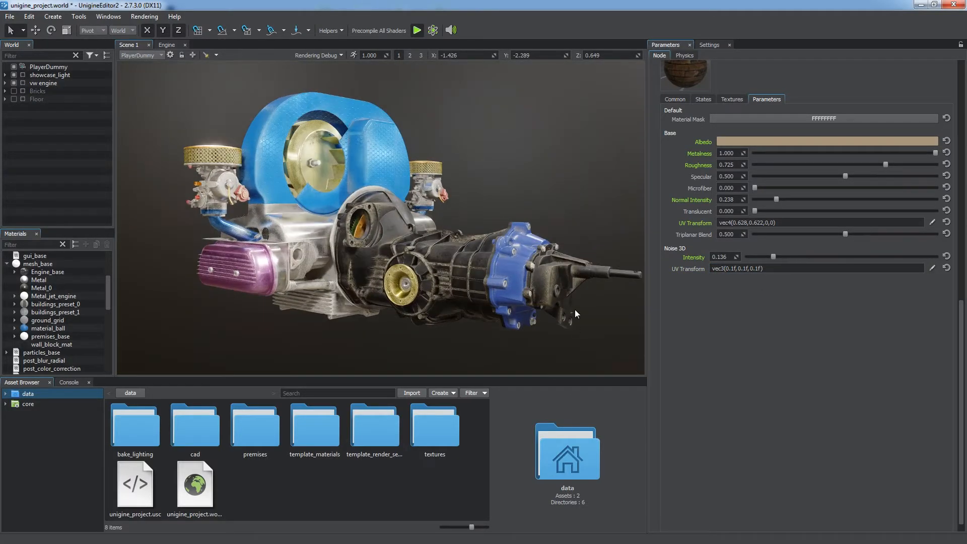
right_click_drag(575, 309, 420, 183)
right_click(418, 181)
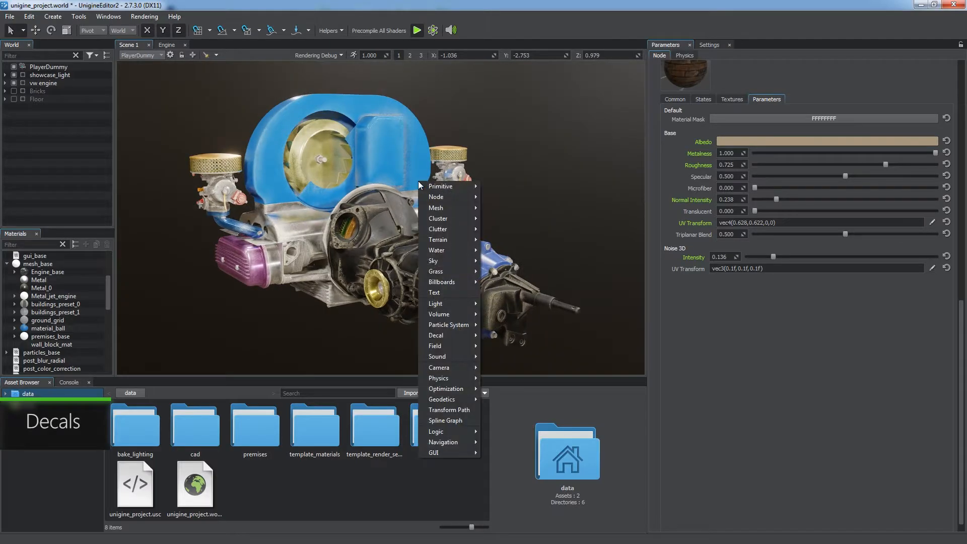
mouse_move(443, 335)
left_click(507, 335)
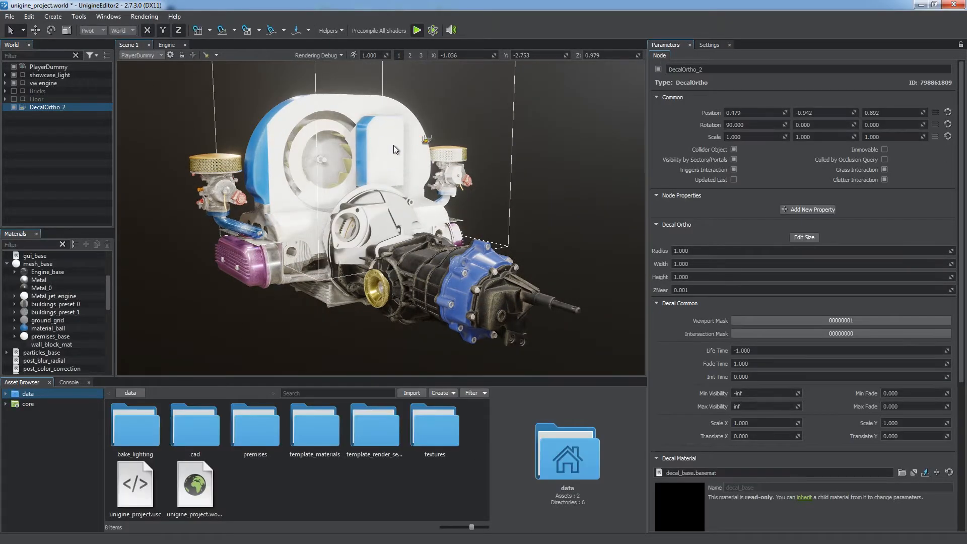
Assign the powered_by_unigine_black.png texture as the albedo of the decal's inherited decal_base_2 material
scroll(801, 316, "down", 5)
left_click(725, 359)
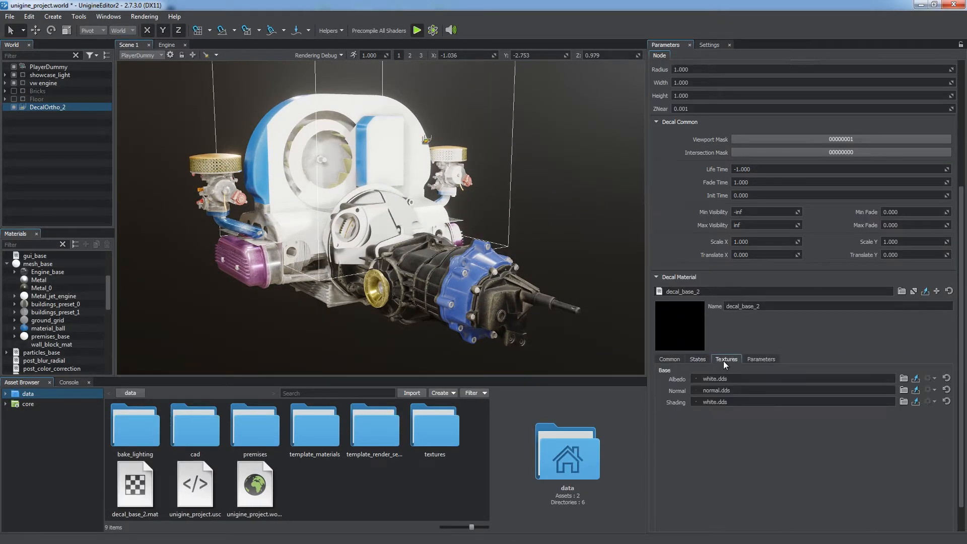
left_click(731, 378)
type("powe")
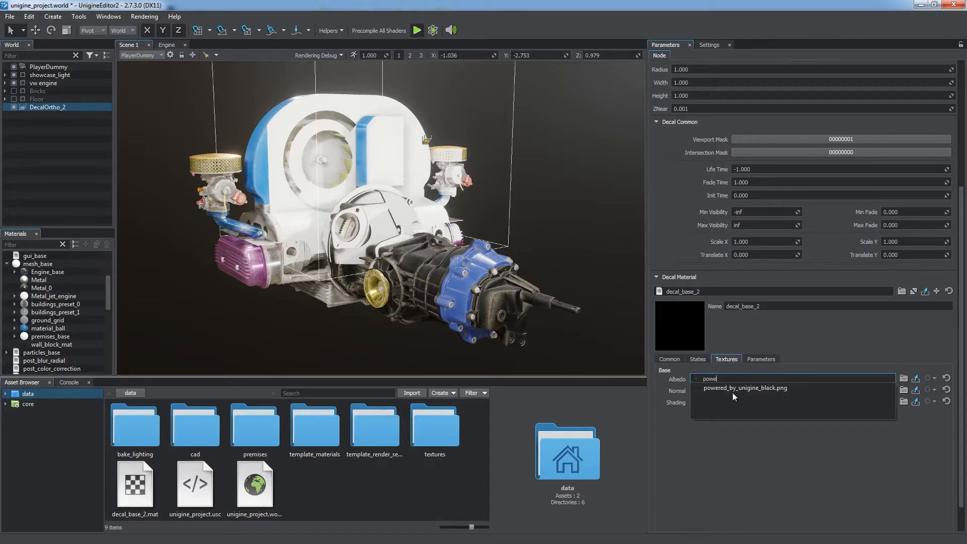
left_click(745, 388)
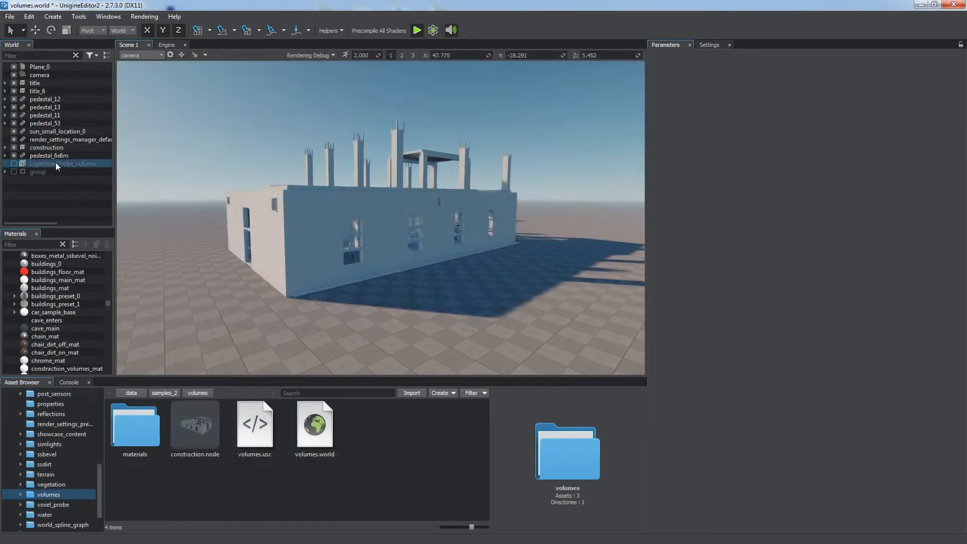
Enable the LightVoxelProbe_volume node in the volumes world and select the sun_small_location_0 light inside the building
left_click(54, 163)
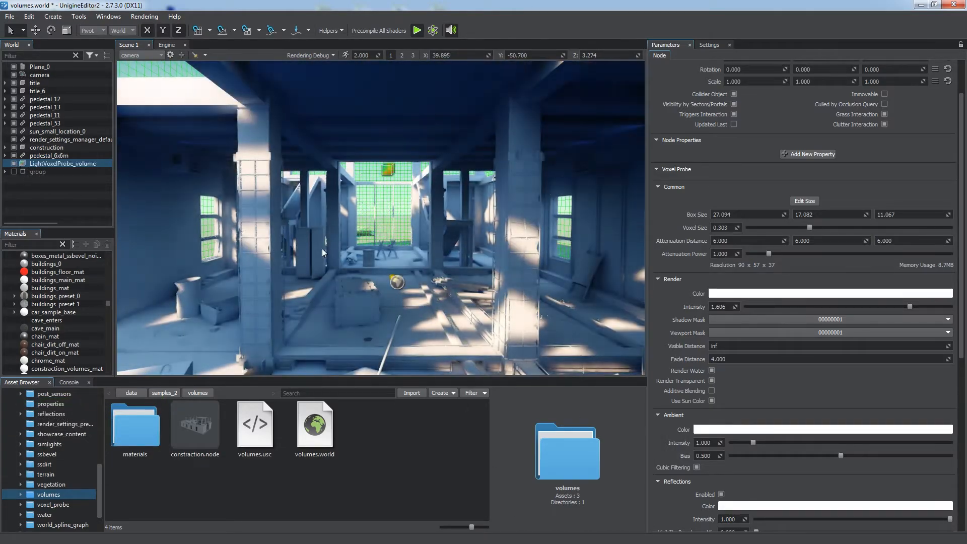
left_click_drag(404, 265, 461, 230, "alt")
left_click(394, 275)
key("ctrl+z")
key("q")
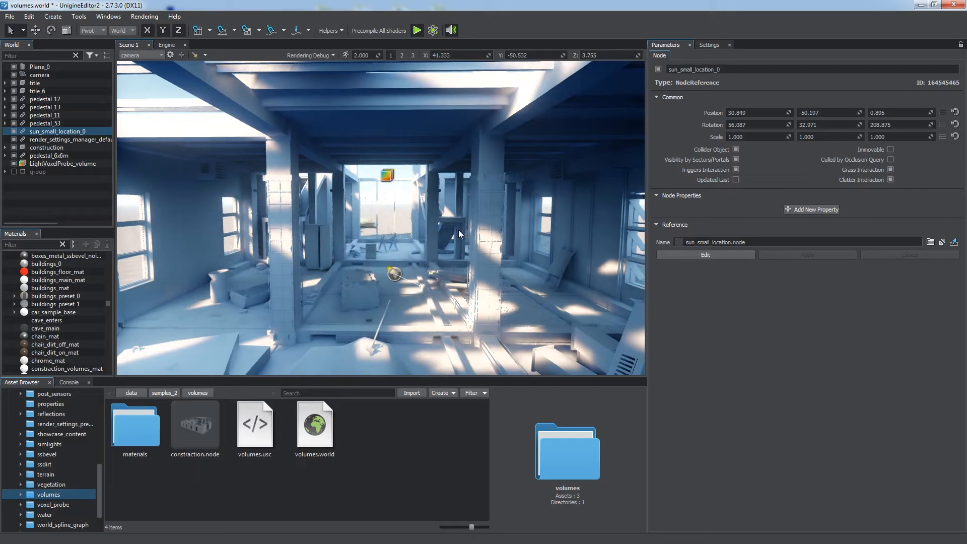
Enable the group of material balls and check the building's interior in the Ambient Light rendering debug mode
left_click(14, 172)
left_click(80, 207)
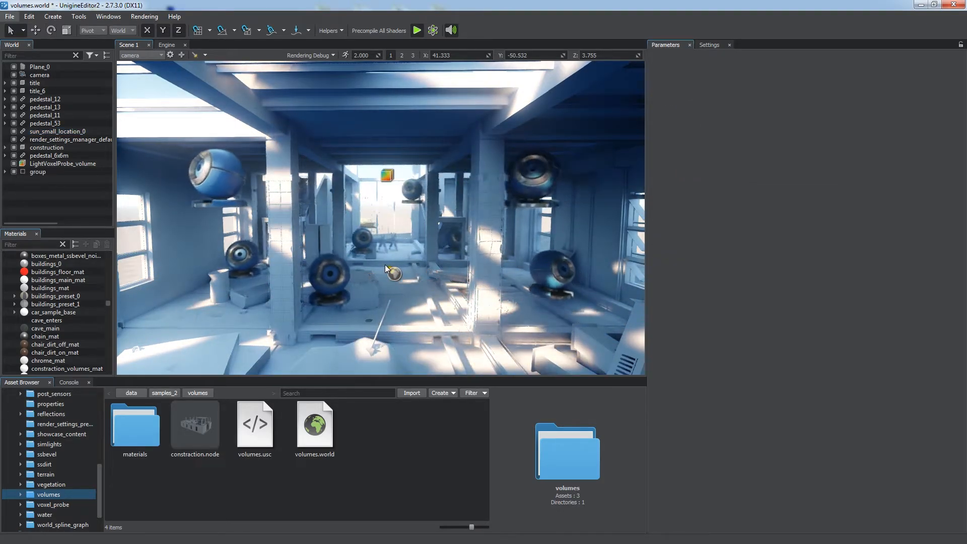
left_click(320, 56)
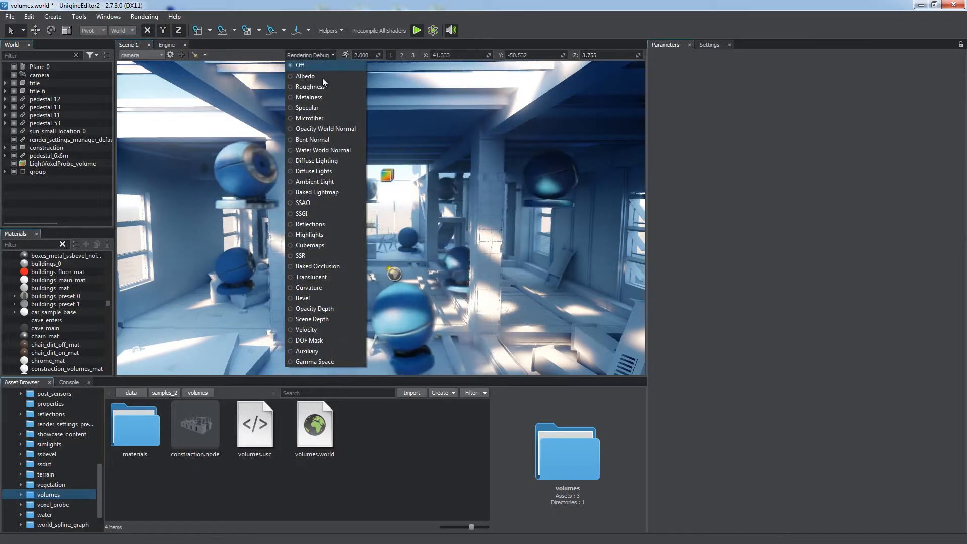
left_click(321, 182)
left_click(321, 56)
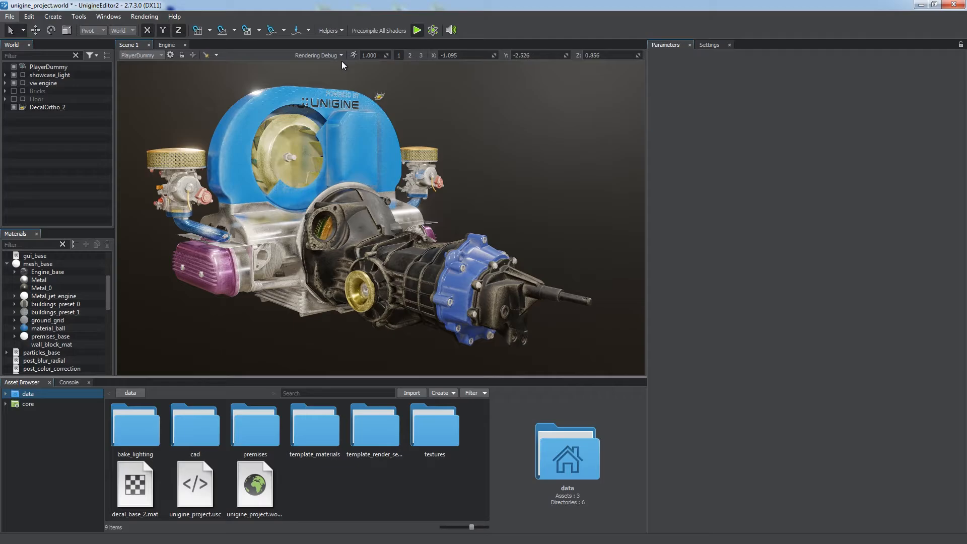
Display the engine in the SSAO rendering debug mode and enable Ray Tracing for SSAO in the Global Illumination settings
left_click(340, 56)
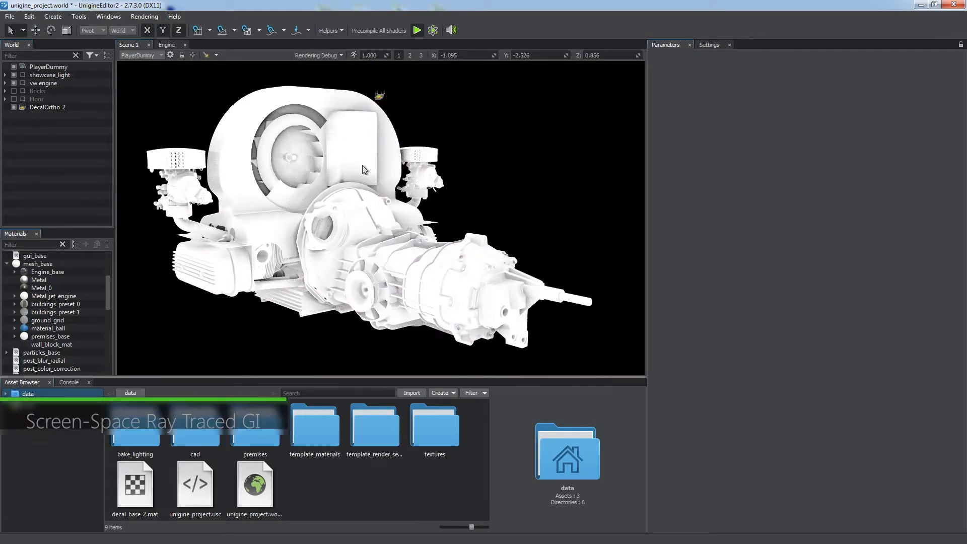
left_click_drag(476, 203, 348, 207, "alt")
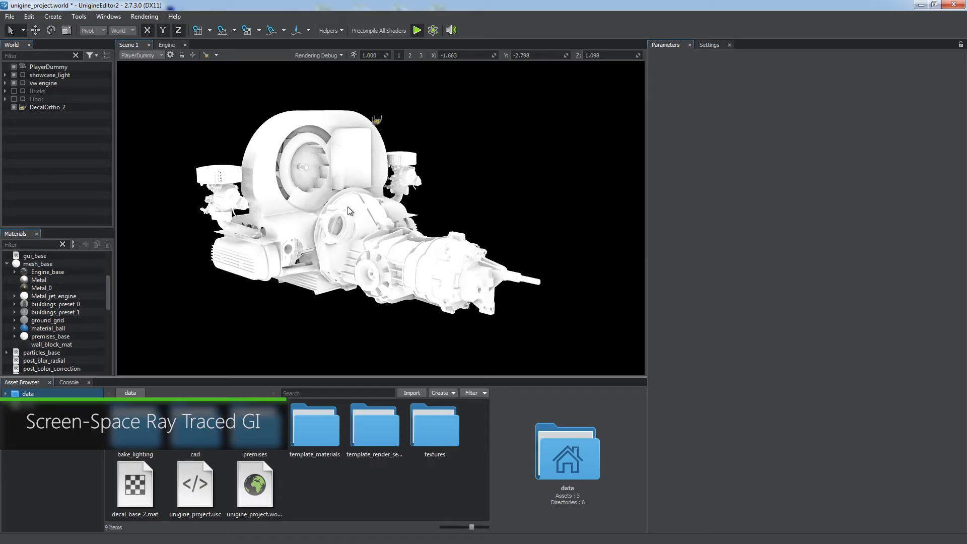
left_click(709, 46)
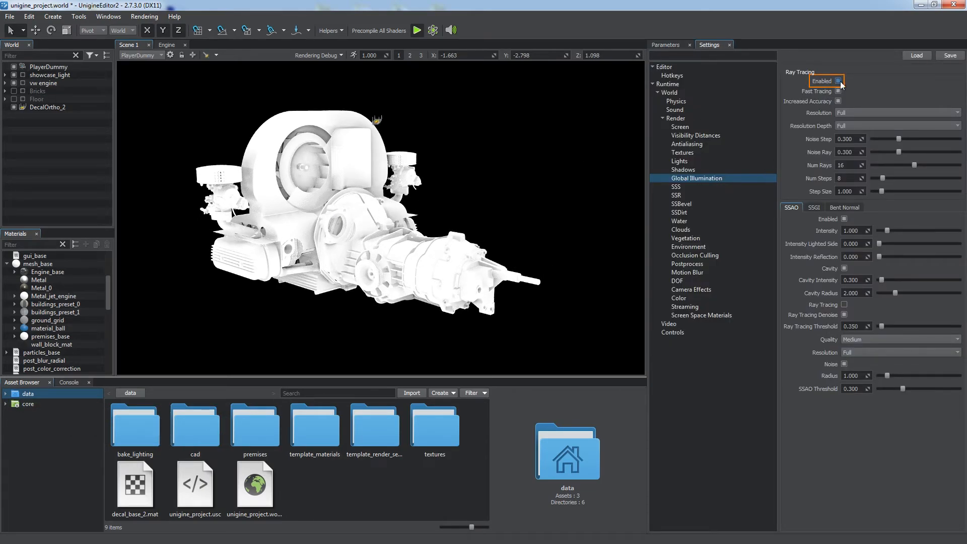
left_click(843, 304)
Examine the ray-traced SSAO from several sides of the engine and turn the rendering debug mode off
scroll(493, 224, "up", 3)
mouse_move(494, 225)
left_mouse_down("alt")
mouse_move(537, 242)
mouse_move(330, 241)
mouse_move(531, 237)
mouse_move(539, 182)
mouse_move(636, 147)
mouse_move(724, 235)
left_mouse_up("alt")
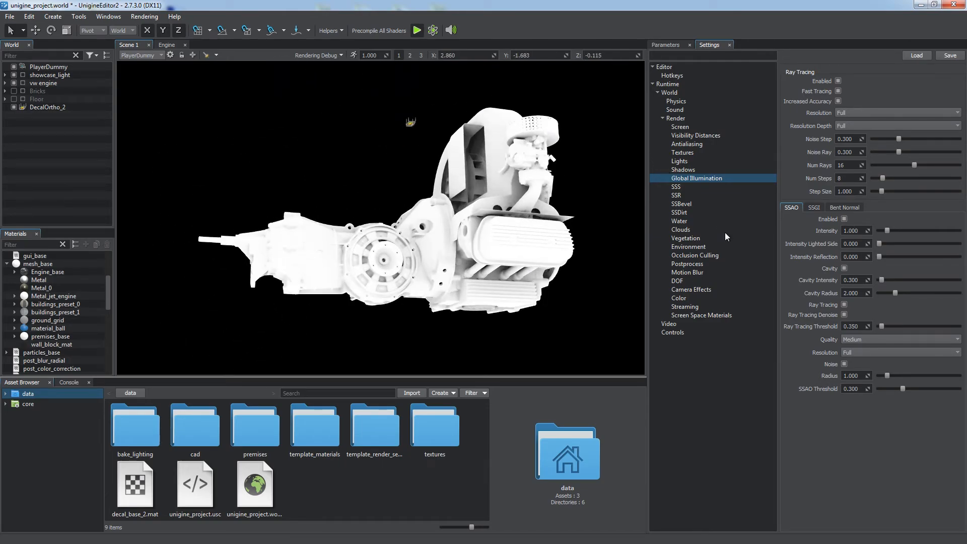
left_click_drag(661, 228, 835, 289, "alt")
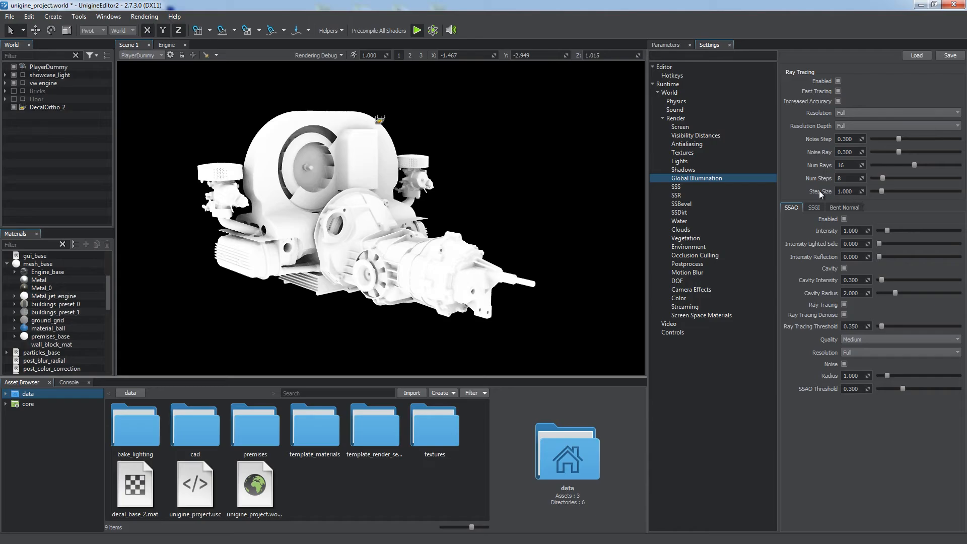
left_click(313, 55)
left_click(315, 63)
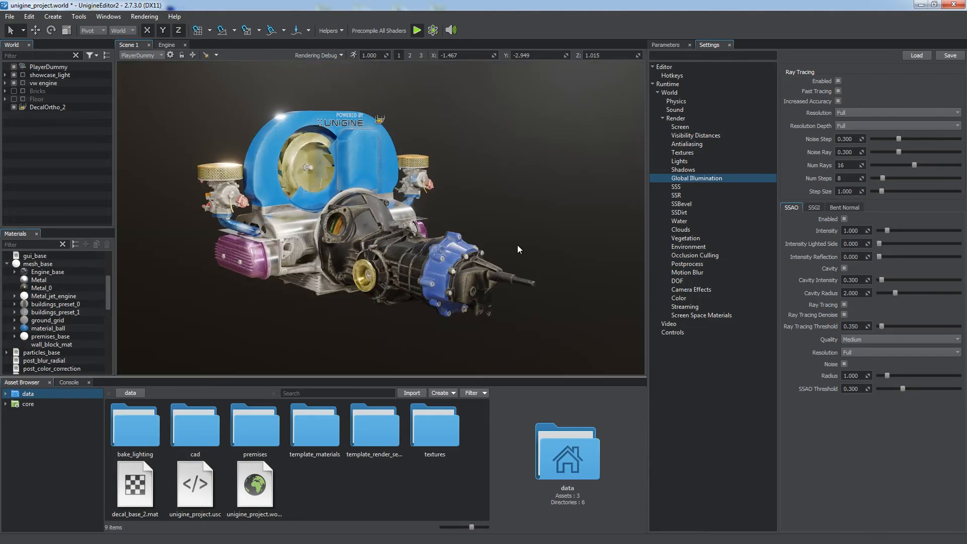